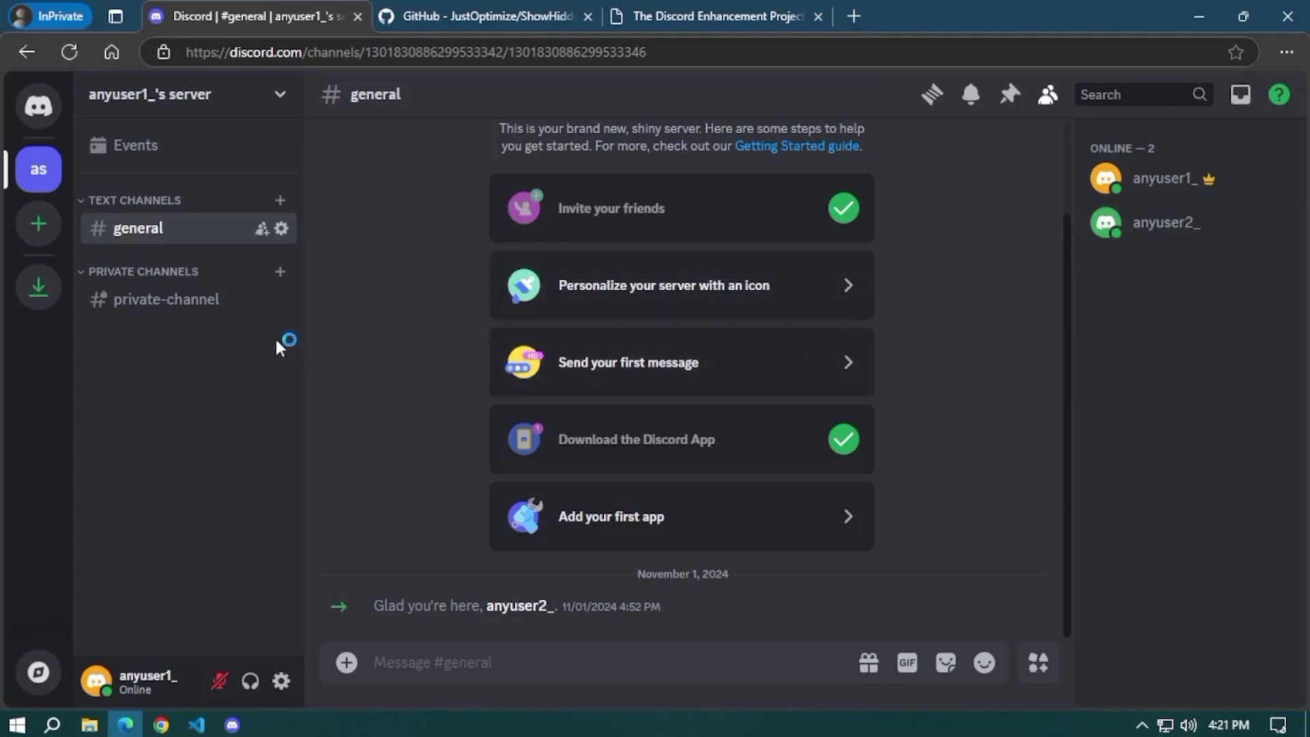
# View #private-channel as its owner in Discord web, then bring up desktop Discord.
pyautogui.click(216, 316)
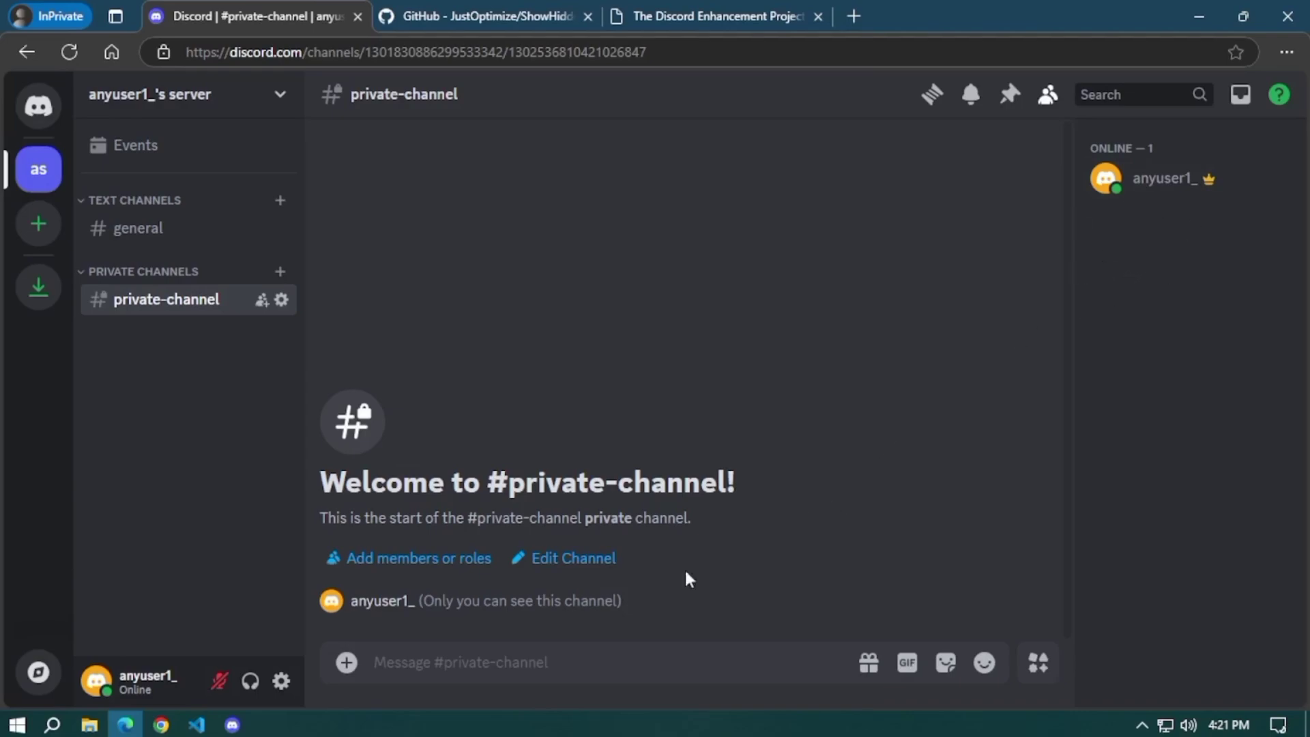
pyautogui.click(232, 725)
# Bring up the ShowHiddenChannels README on GitHub and highlight its heading.
pyautogui.click(447, 18)
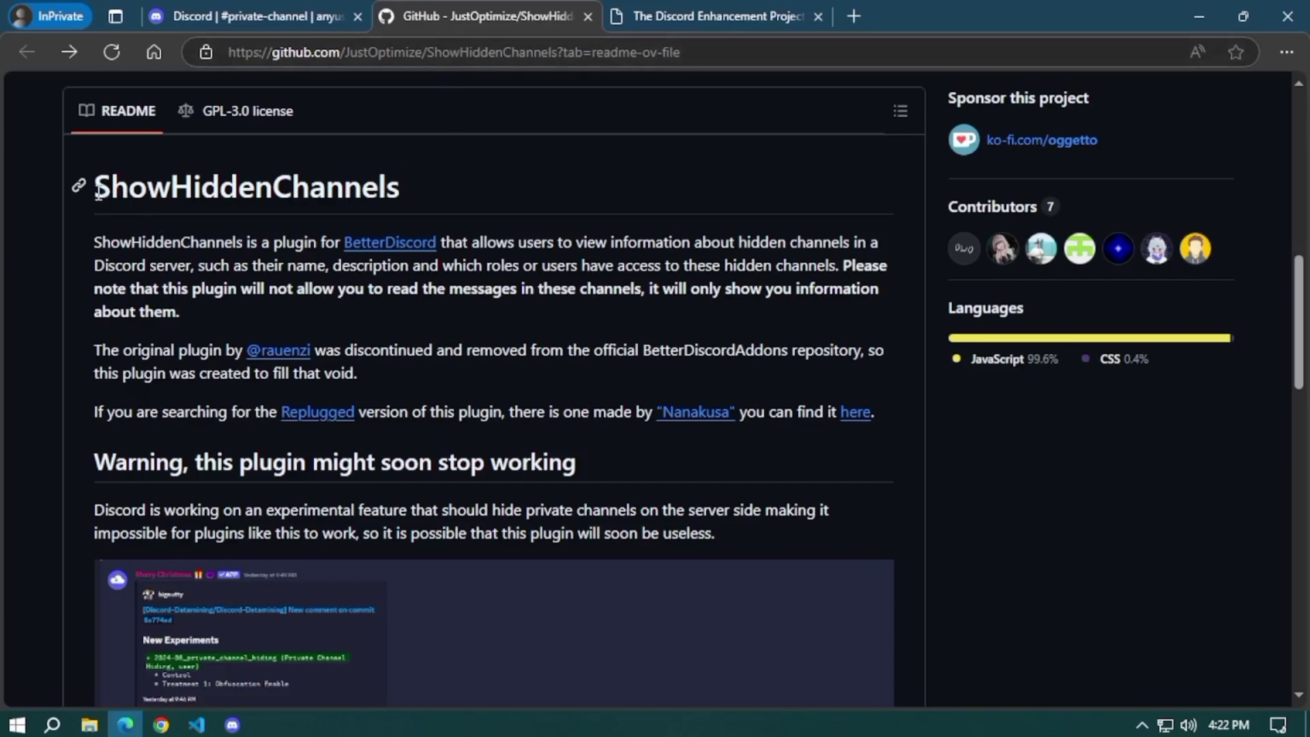
pyautogui.moveTo(95, 188); pyautogui.dragTo(407, 187)
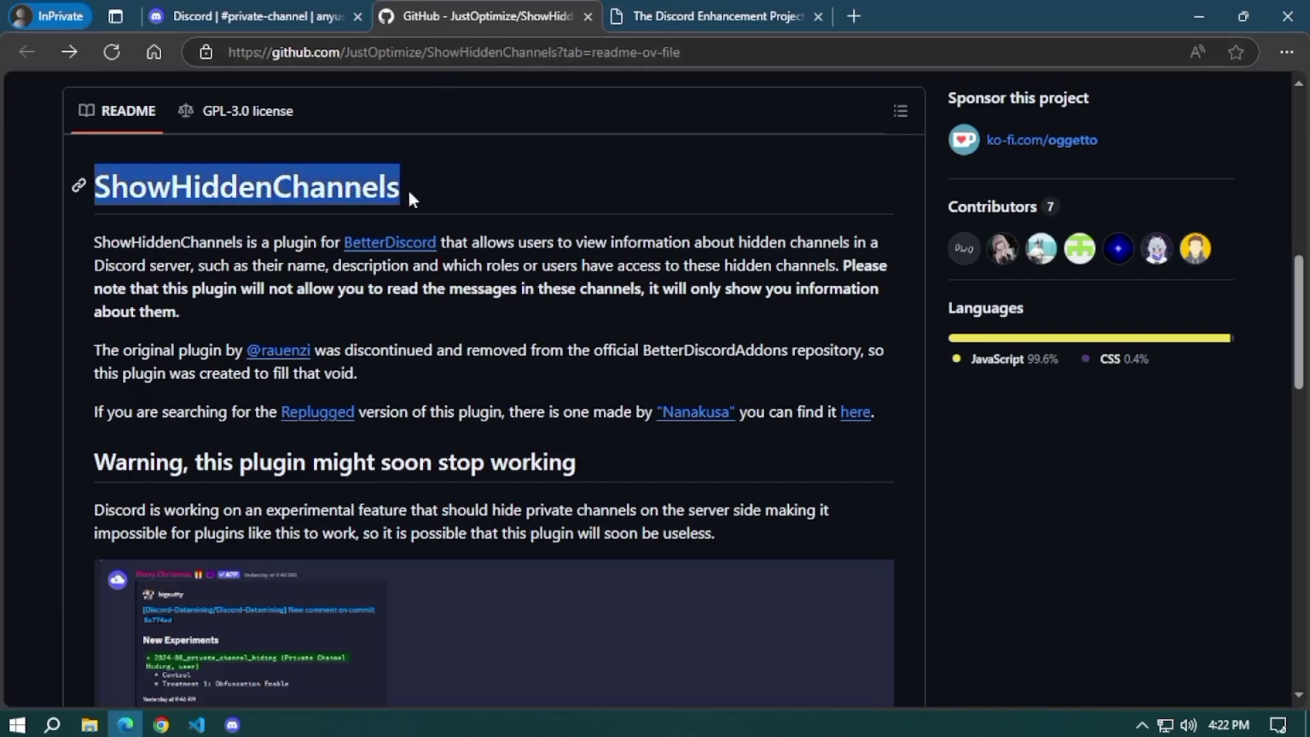
pyautogui.click(288, 243)
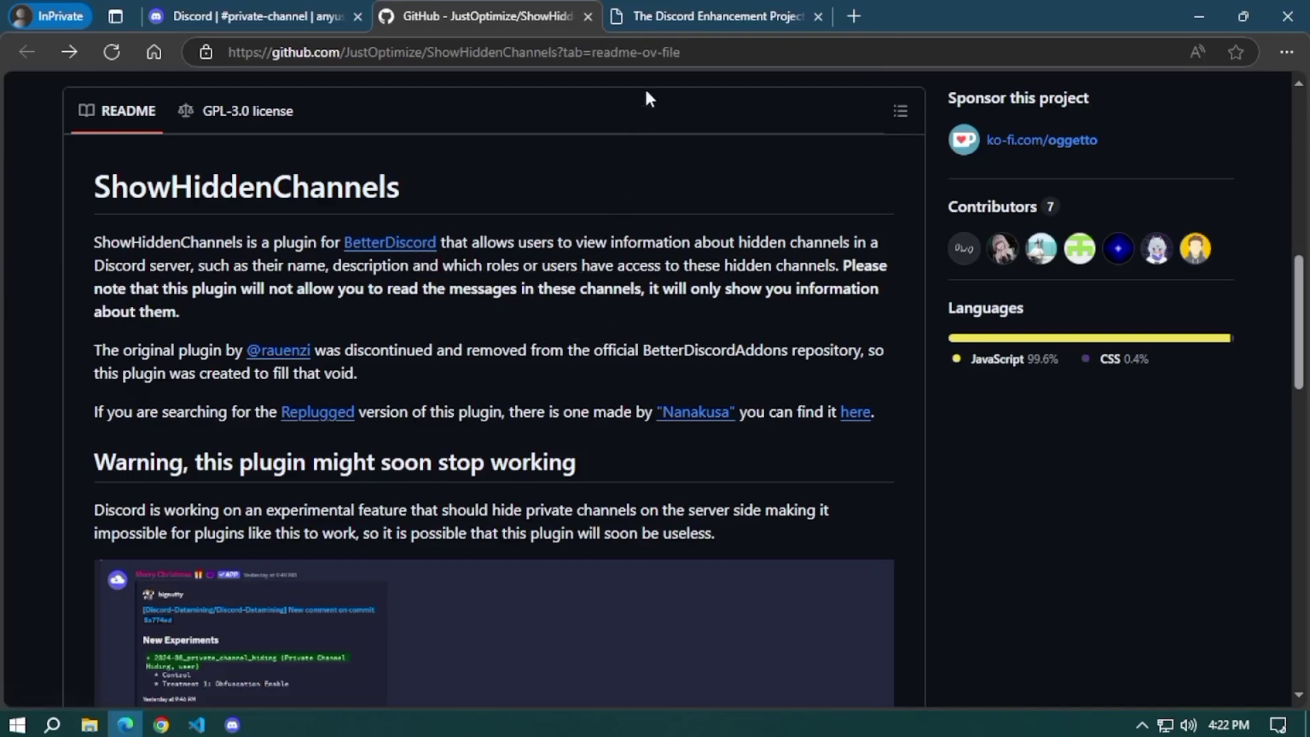
# Download the BetterDiscord v1.10.2 installer from betterdiscord.app.
pyautogui.click(668, 15)
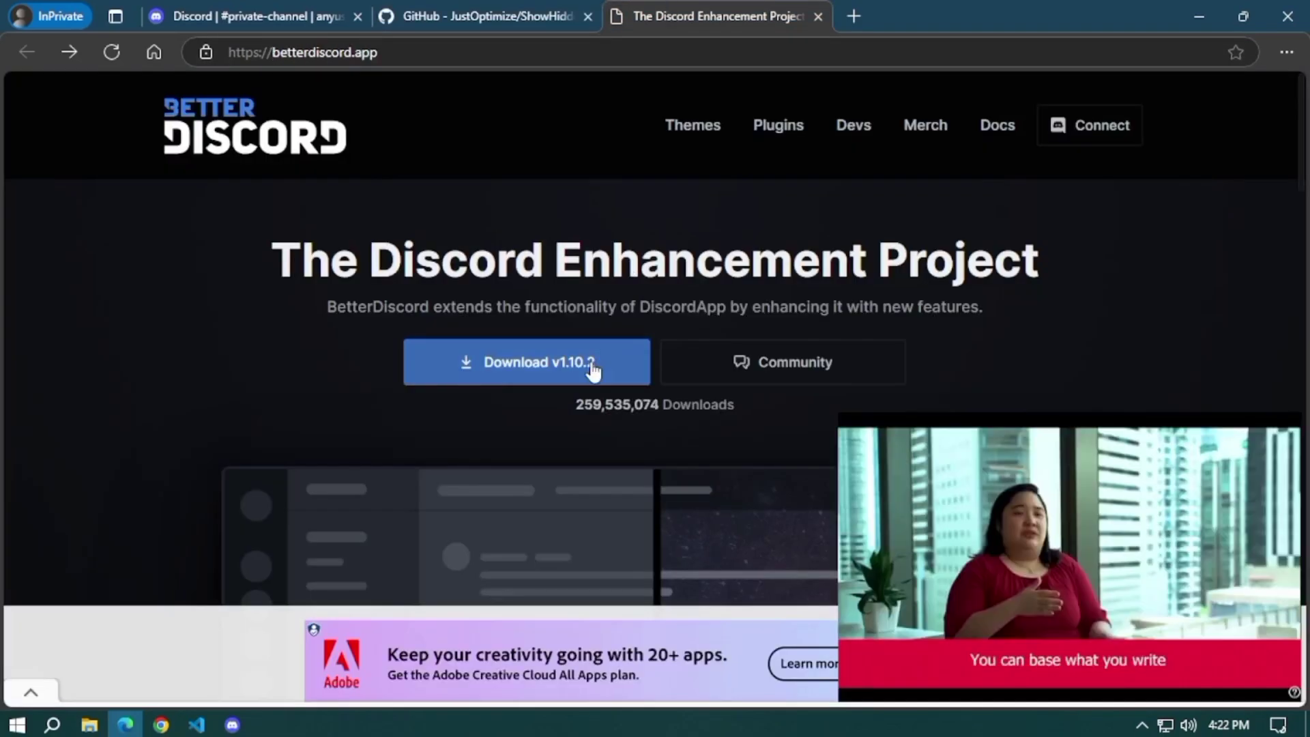
pyautogui.click(592, 371)
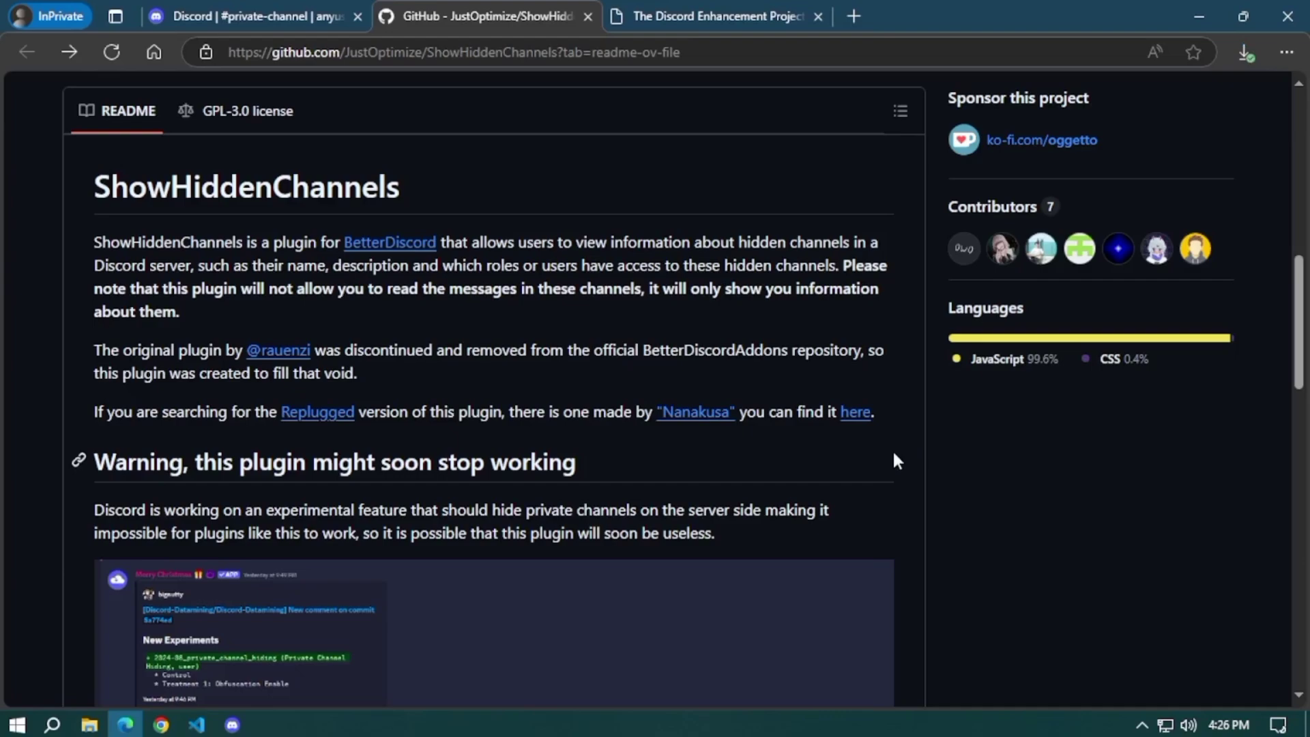
# Run the BetterDiscord installer, accept the license, choose Install, and patch Discord Stable.
pyautogui.click(973, 176)
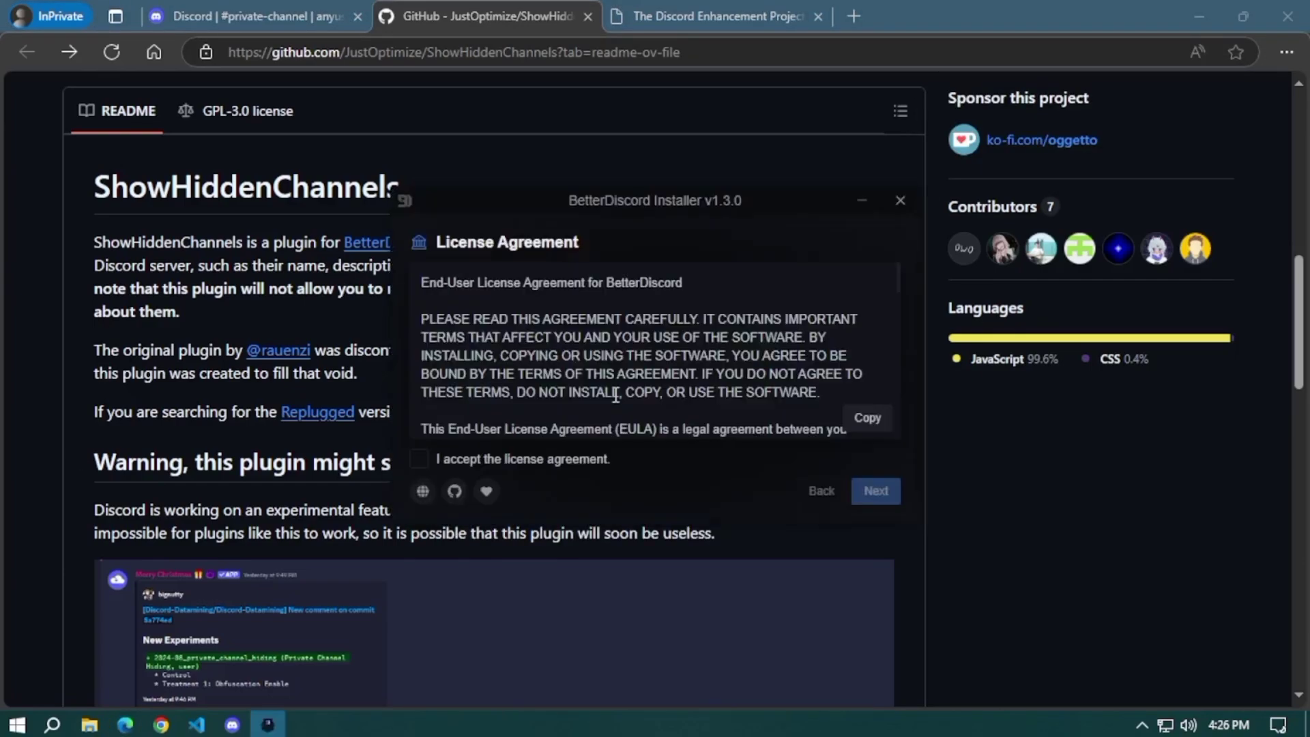
pyautogui.click(436, 459)
pyautogui.click(875, 491)
pyautogui.click(693, 287)
pyautogui.click(875, 491)
pyautogui.click(678, 321)
pyautogui.click(865, 493)
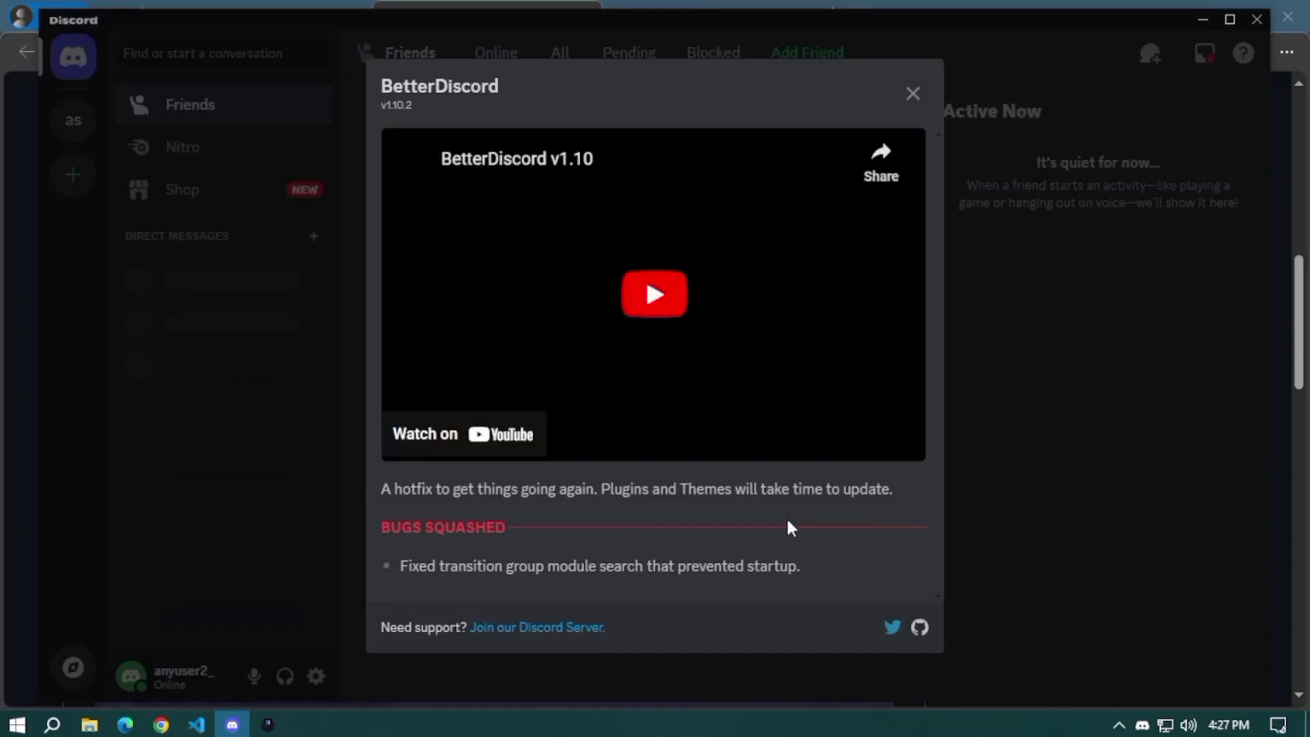
# Dismiss the changelog and confirm BetterDiscord's Plugins page and plugins folder are empty.
pyautogui.click(913, 94)
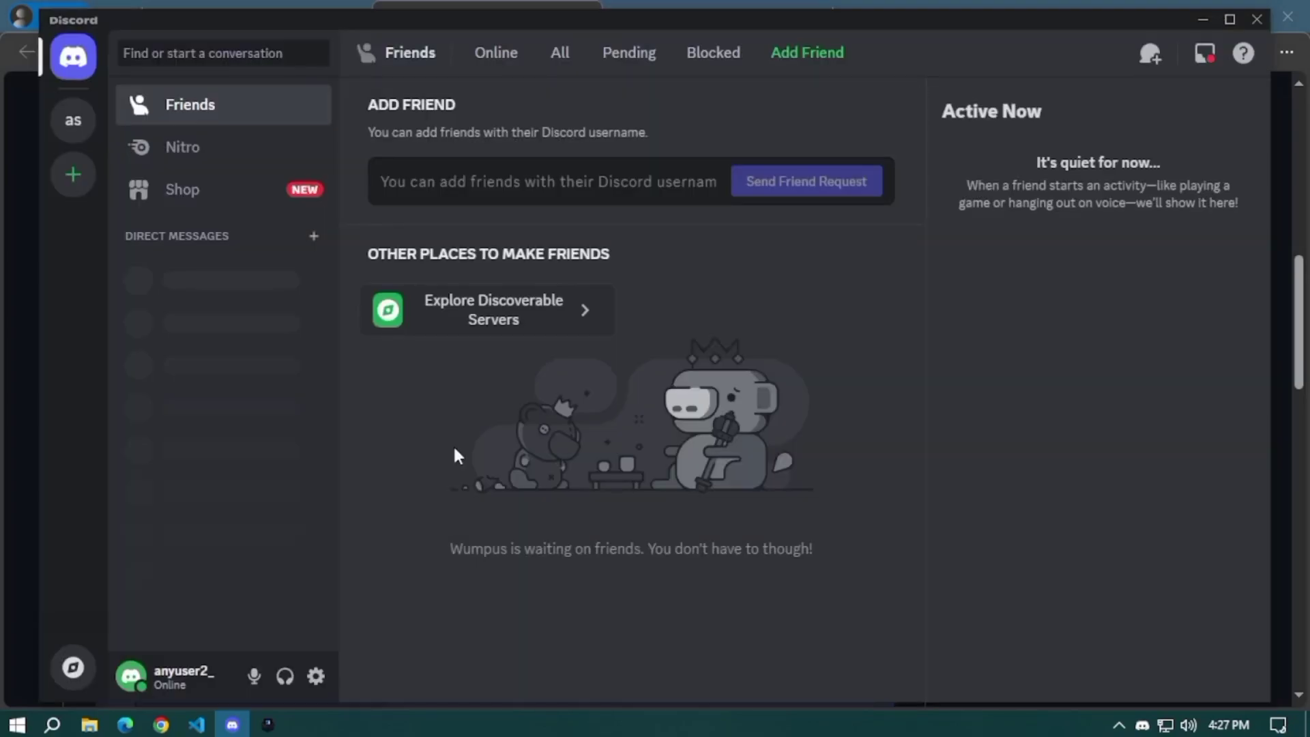
pyautogui.hotkey('ctrl', 'r')
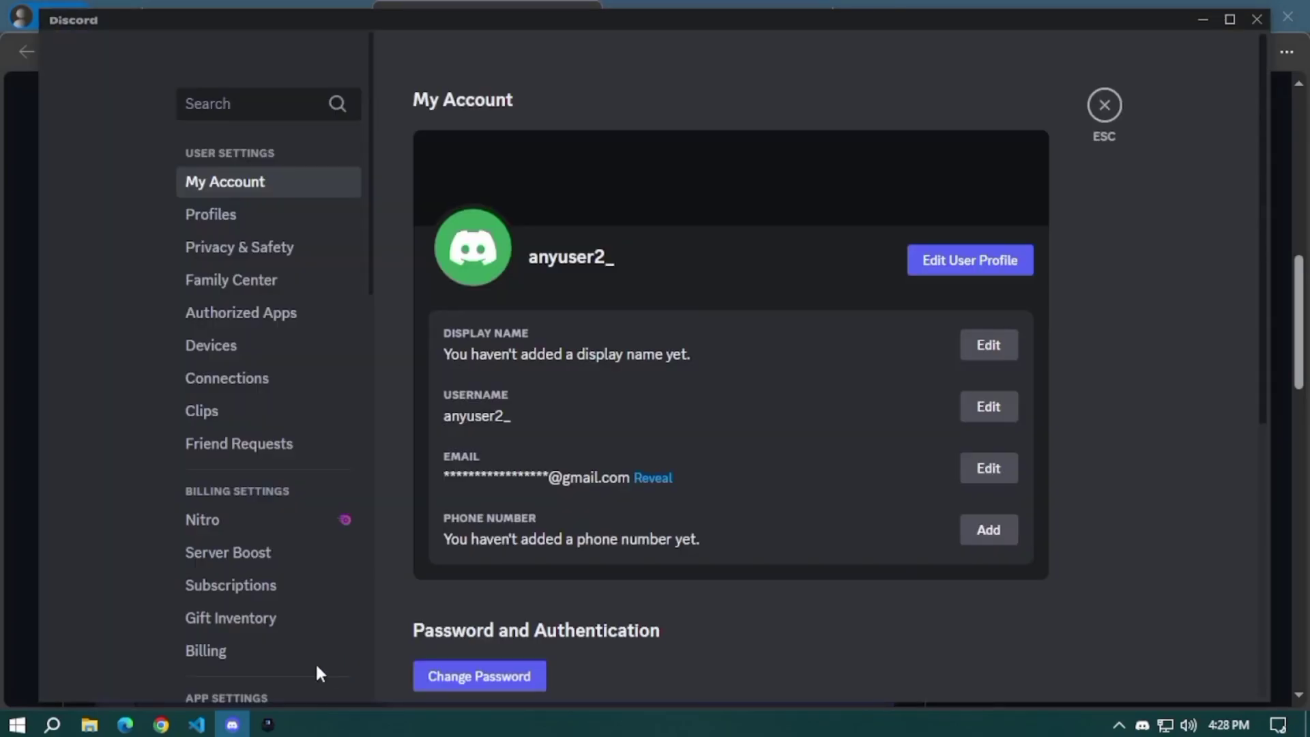
pyautogui.scroll(-10, 294, 655)
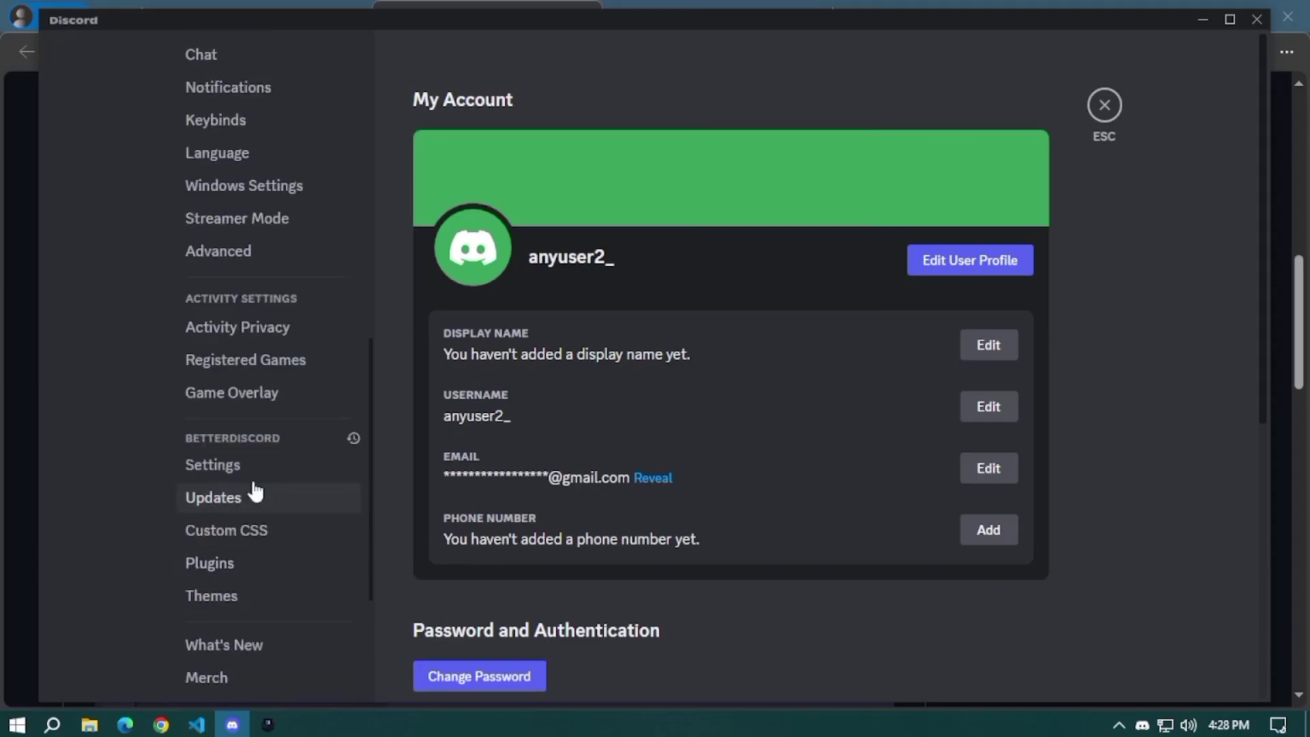
pyautogui.click(259, 572)
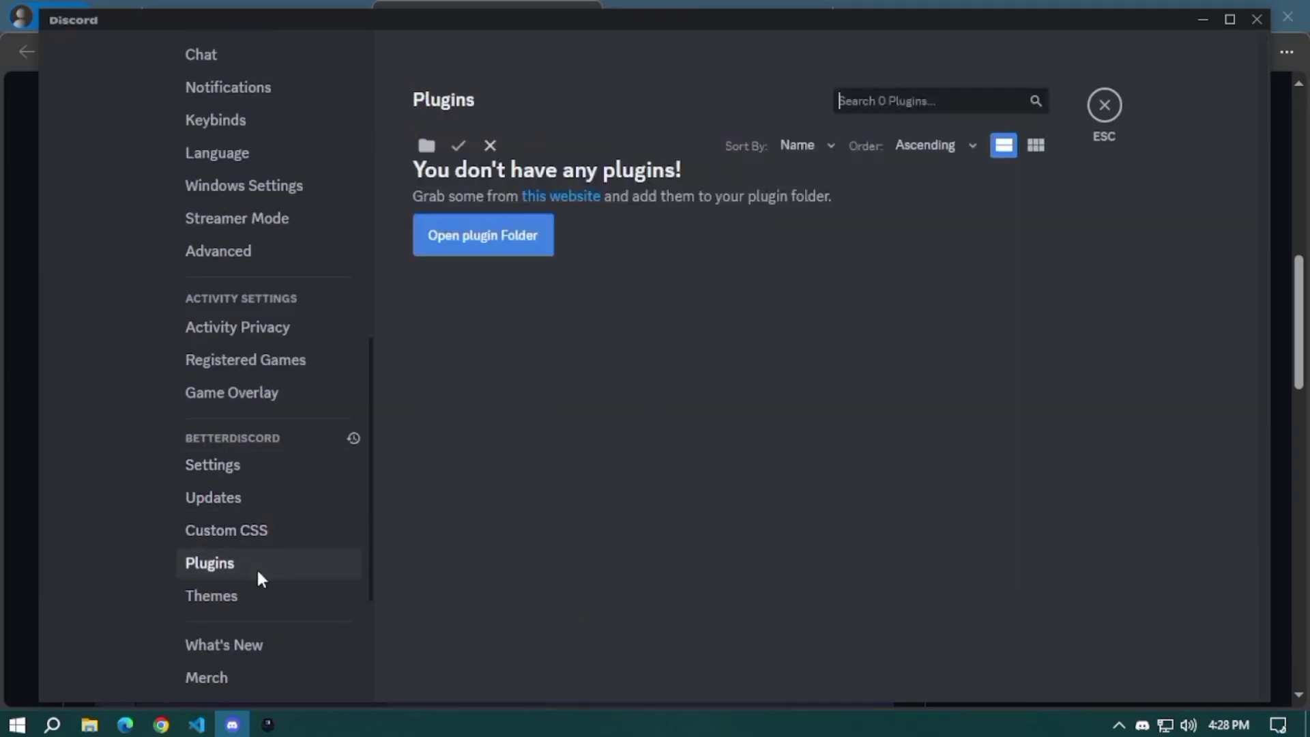
pyautogui.click(477, 250)
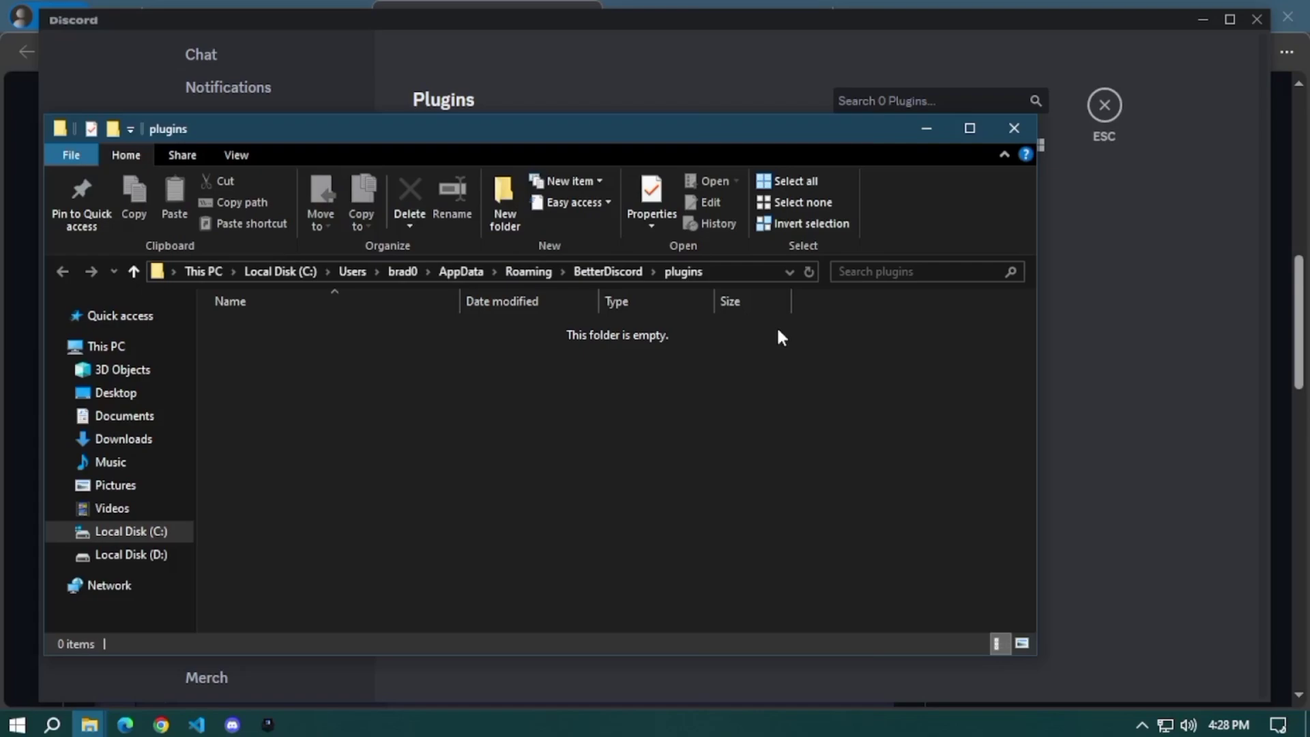
pyautogui.click(919, 137)
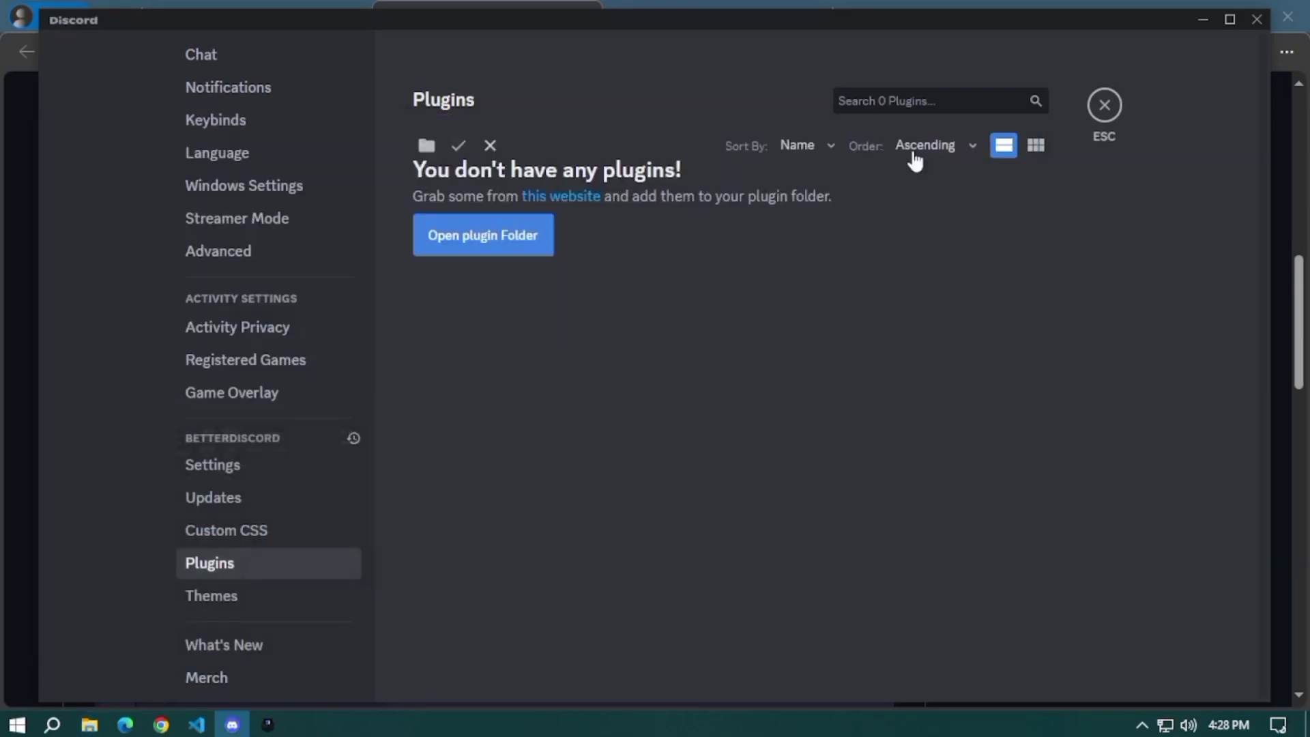
# Quit Discord and end the first Discord process in Task Manager.
pyautogui.click(1257, 20)
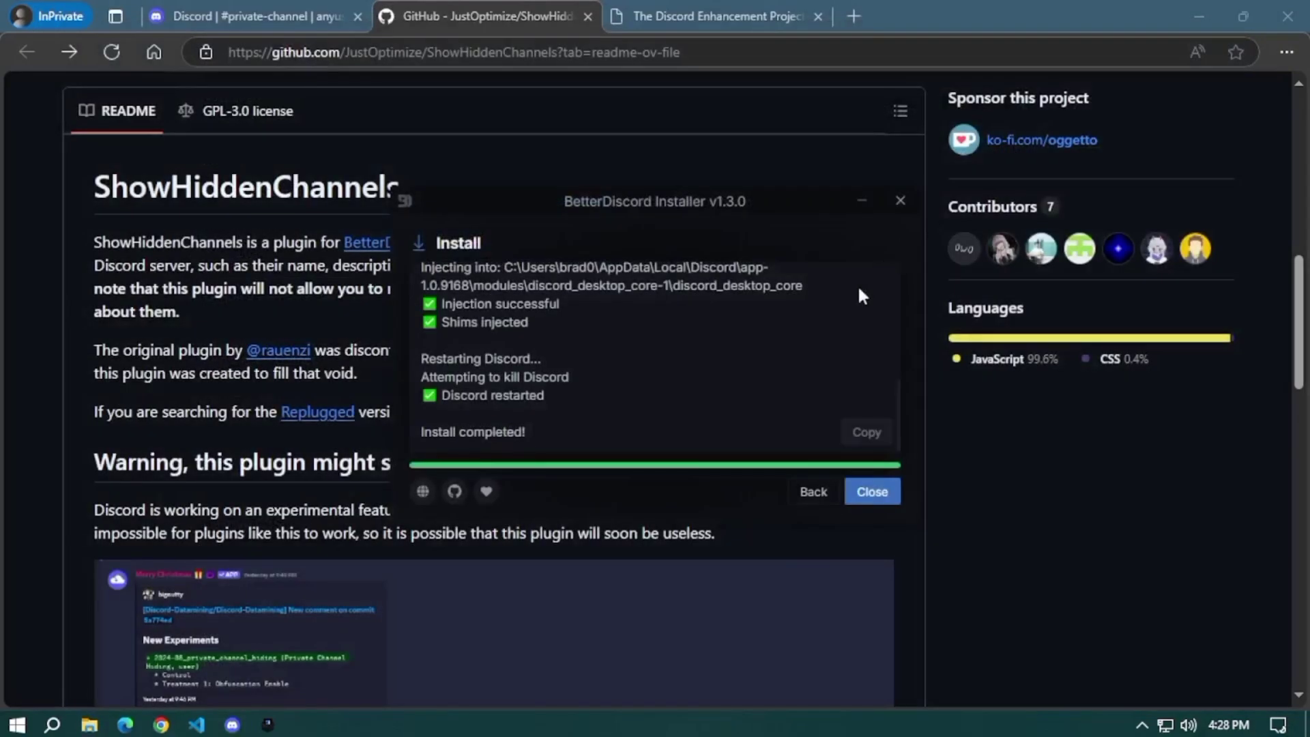
pyautogui.rightClick(660, 725)
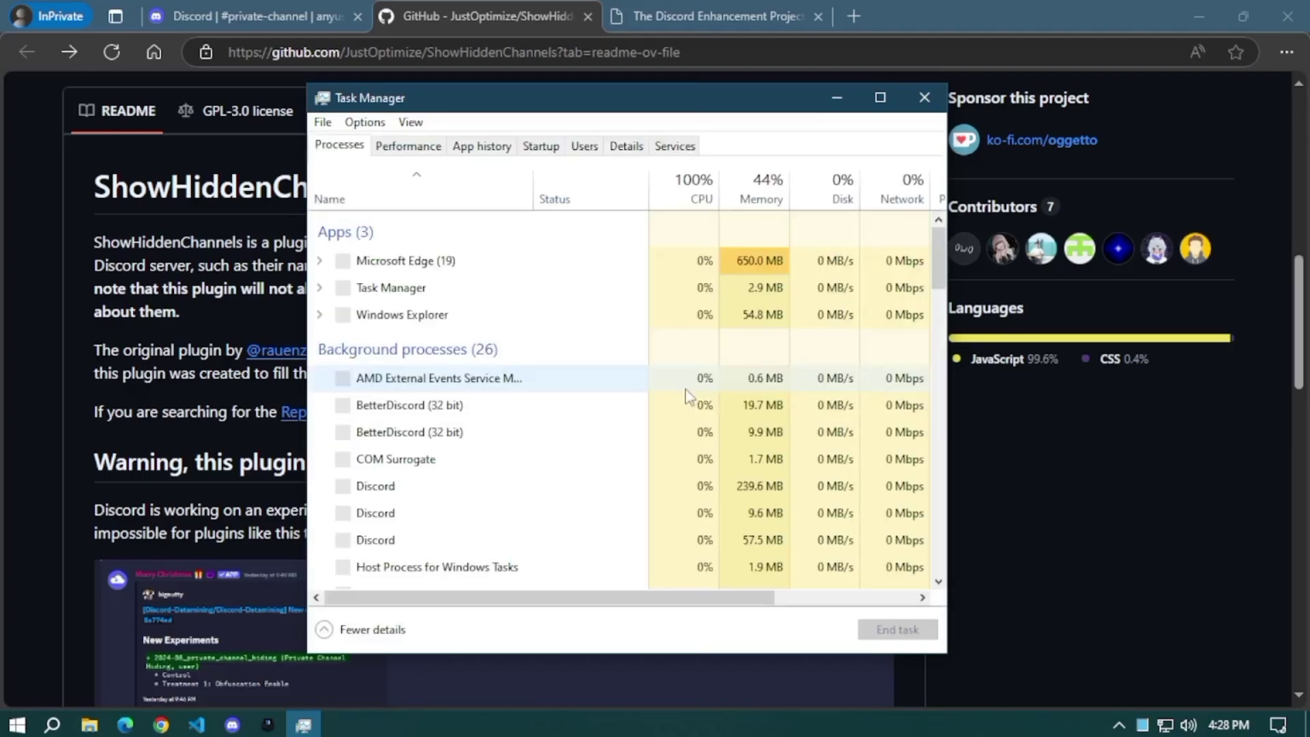
pyautogui.click(615, 522)
pyautogui.scroll(-3, 616, 523)
pyautogui.scroll(-1, 608, 518)
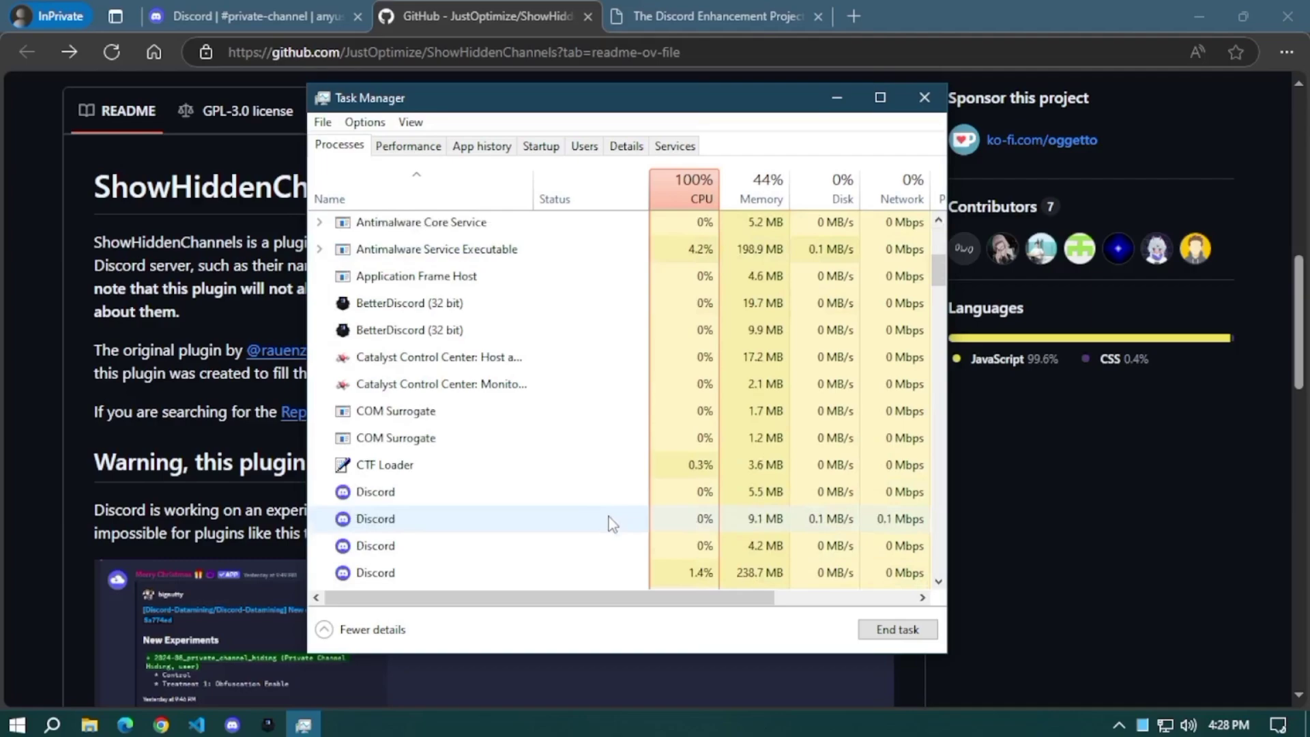
pyautogui.click(599, 491)
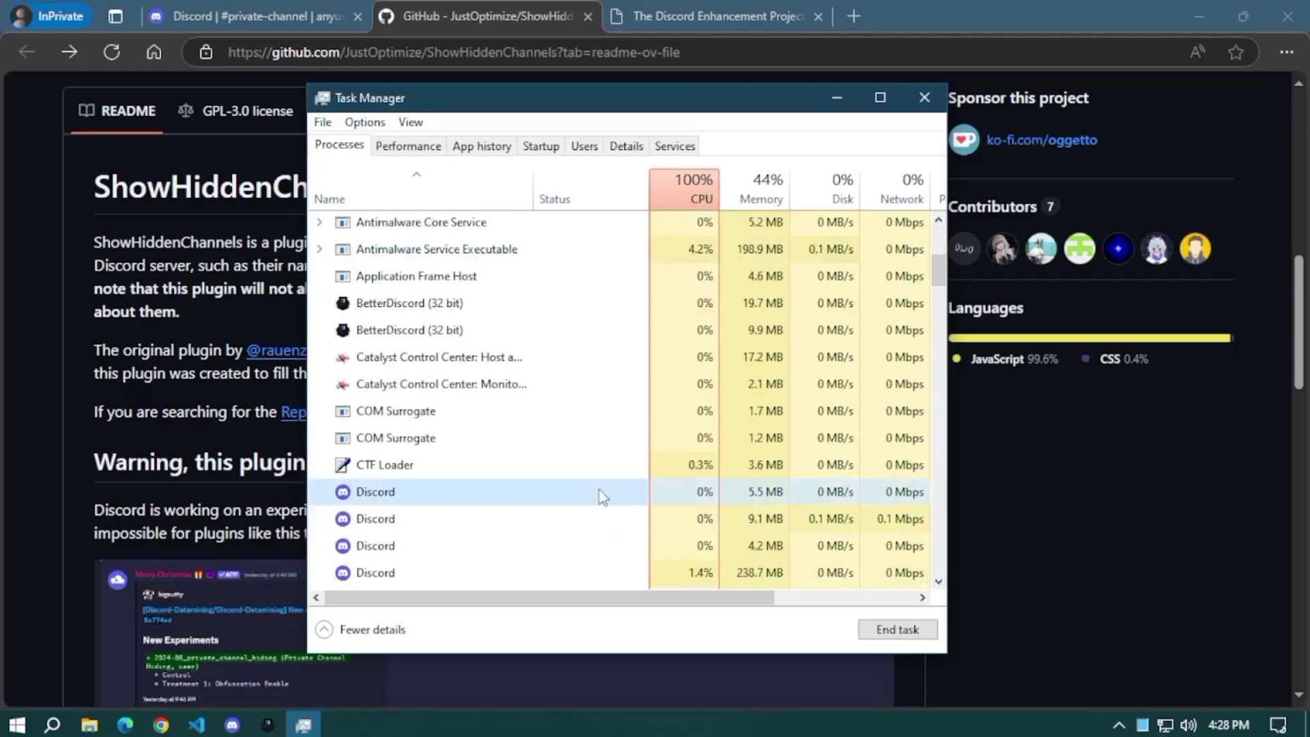
pyautogui.click(894, 629)
# End the remaining Discord processes and close Task Manager.
pyautogui.click(862, 576)
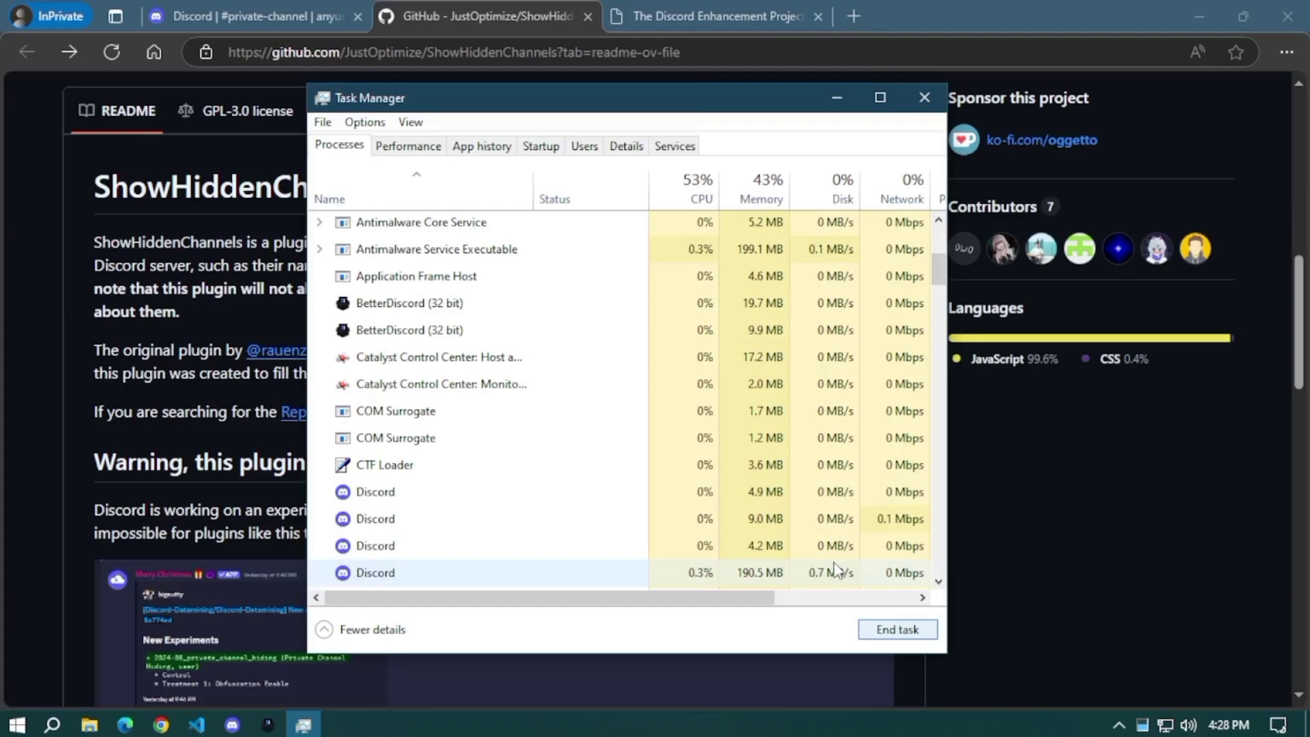
pyautogui.click(838, 569)
pyautogui.click(892, 629)
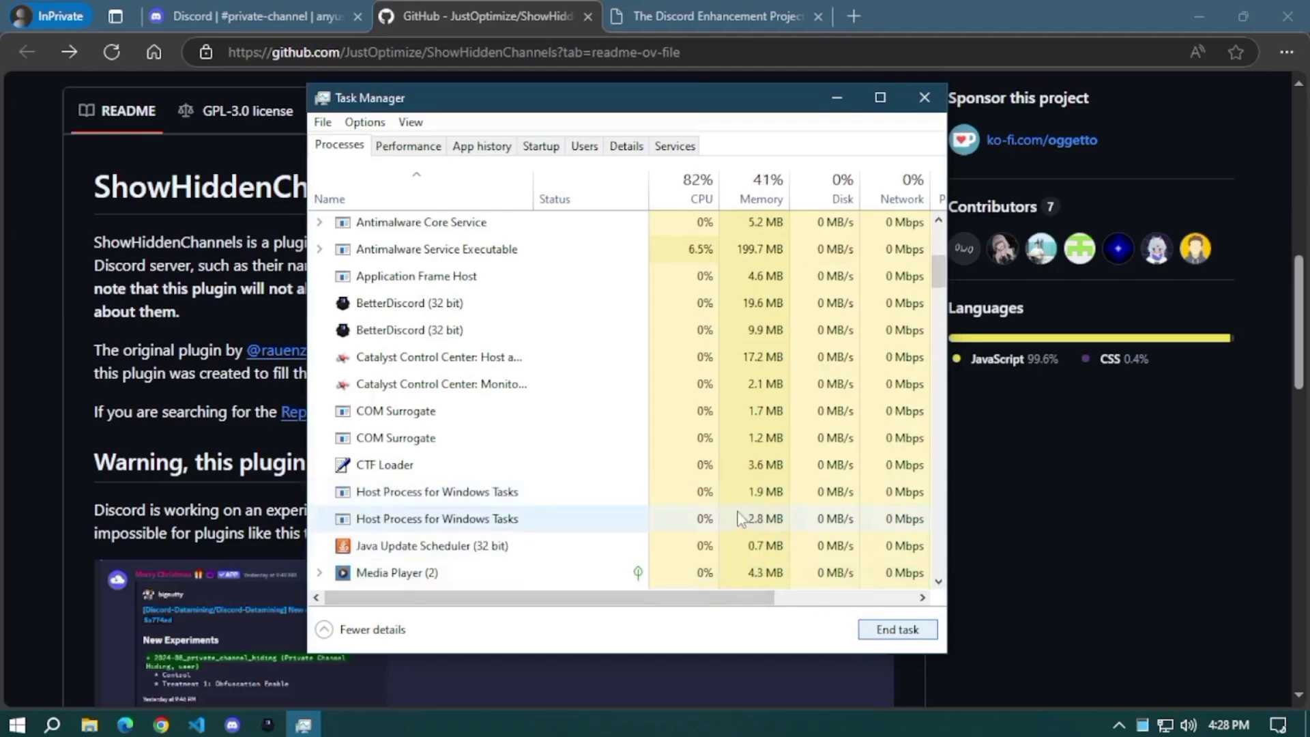
pyautogui.hotkey('alt', 'F4')
pyautogui.scroll(-8, 742, 477)
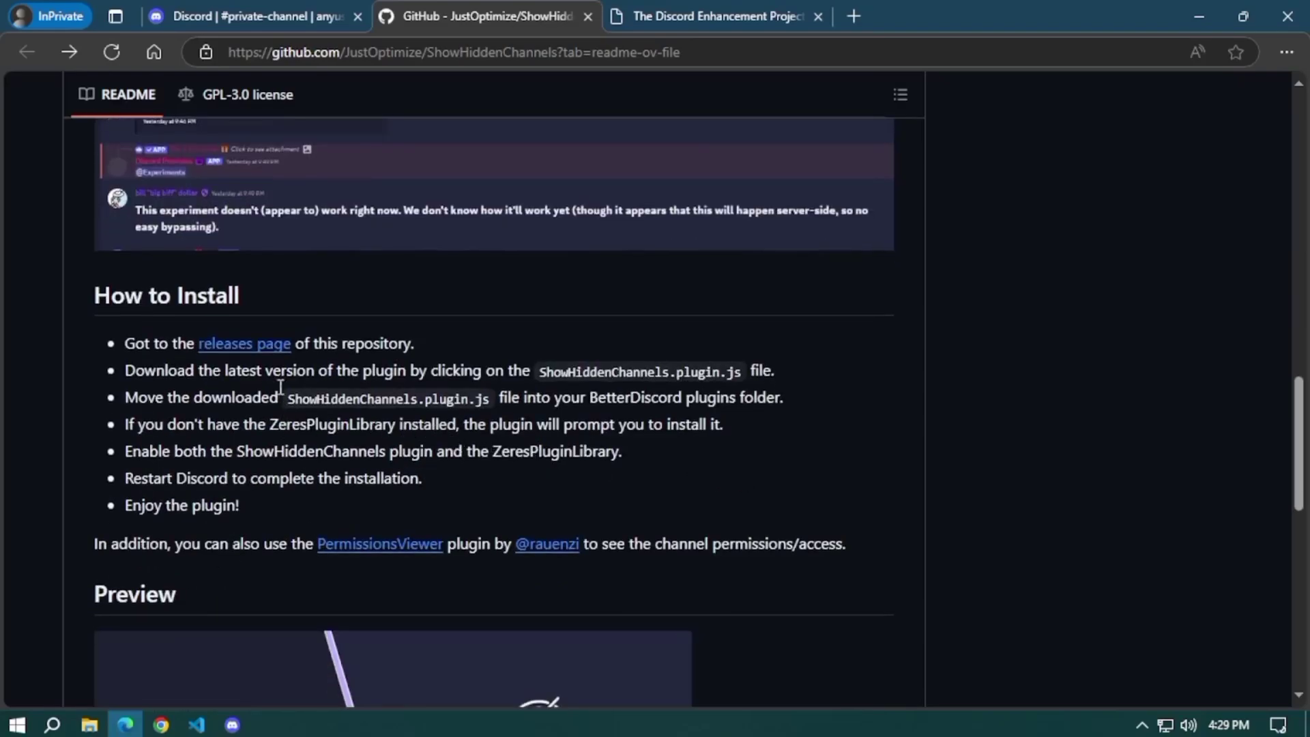
# Download ShowHiddenChannels.plugin.js from the v0.5.4 release assets and keep it despite the warning.
pyautogui.middleClick(270, 348)
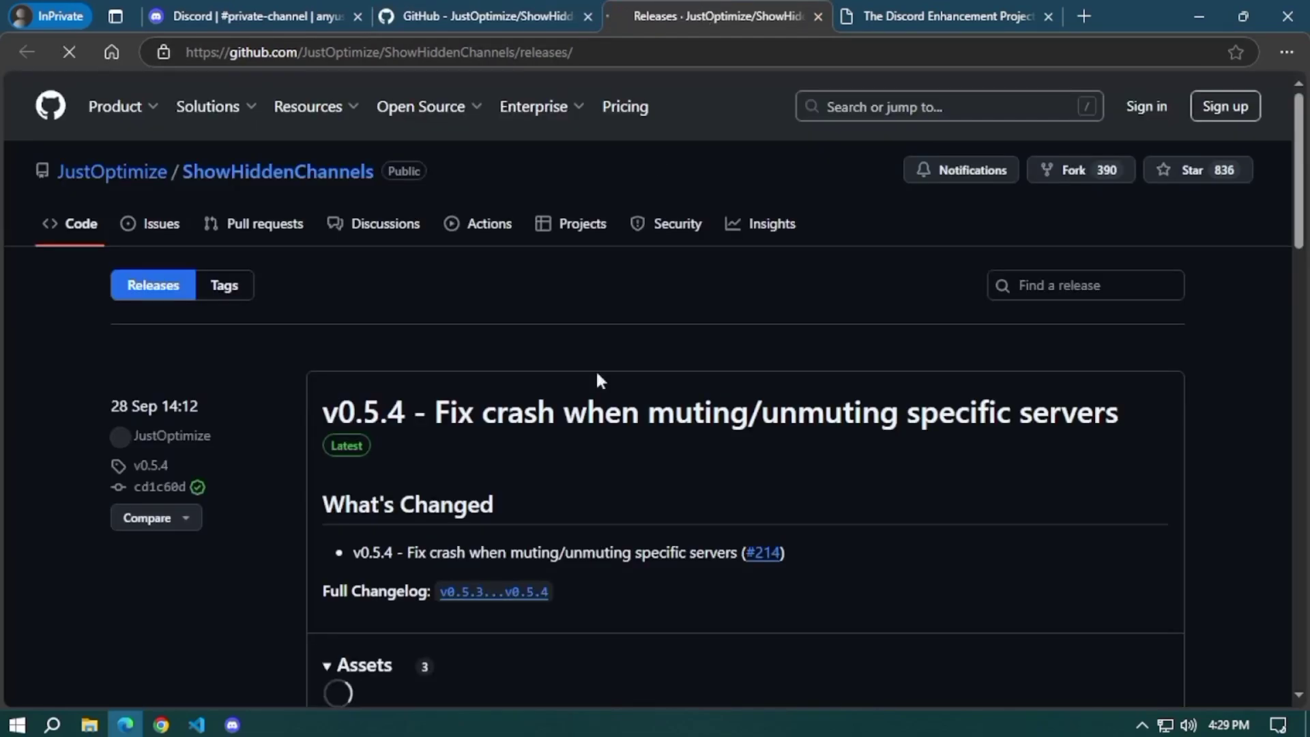
pyautogui.scroll(-3, 601, 471)
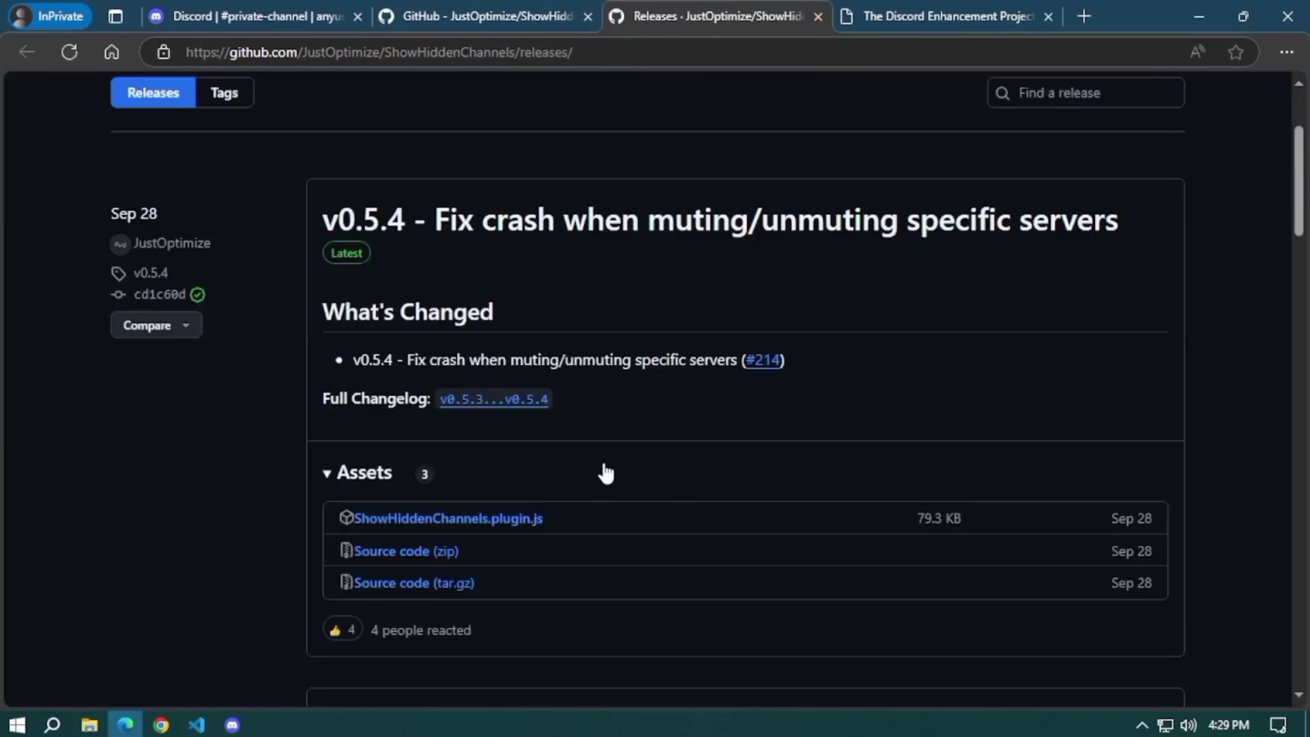
pyautogui.click(510, 521)
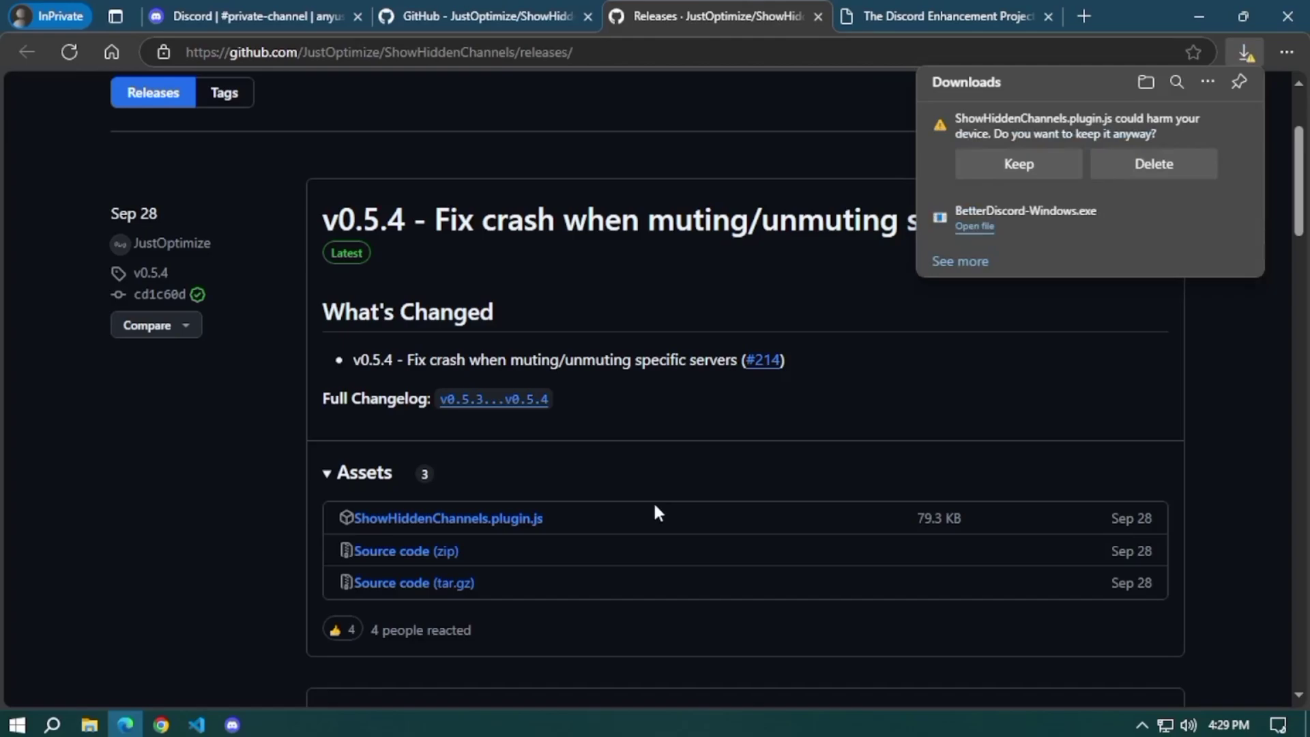
pyautogui.click(1017, 165)
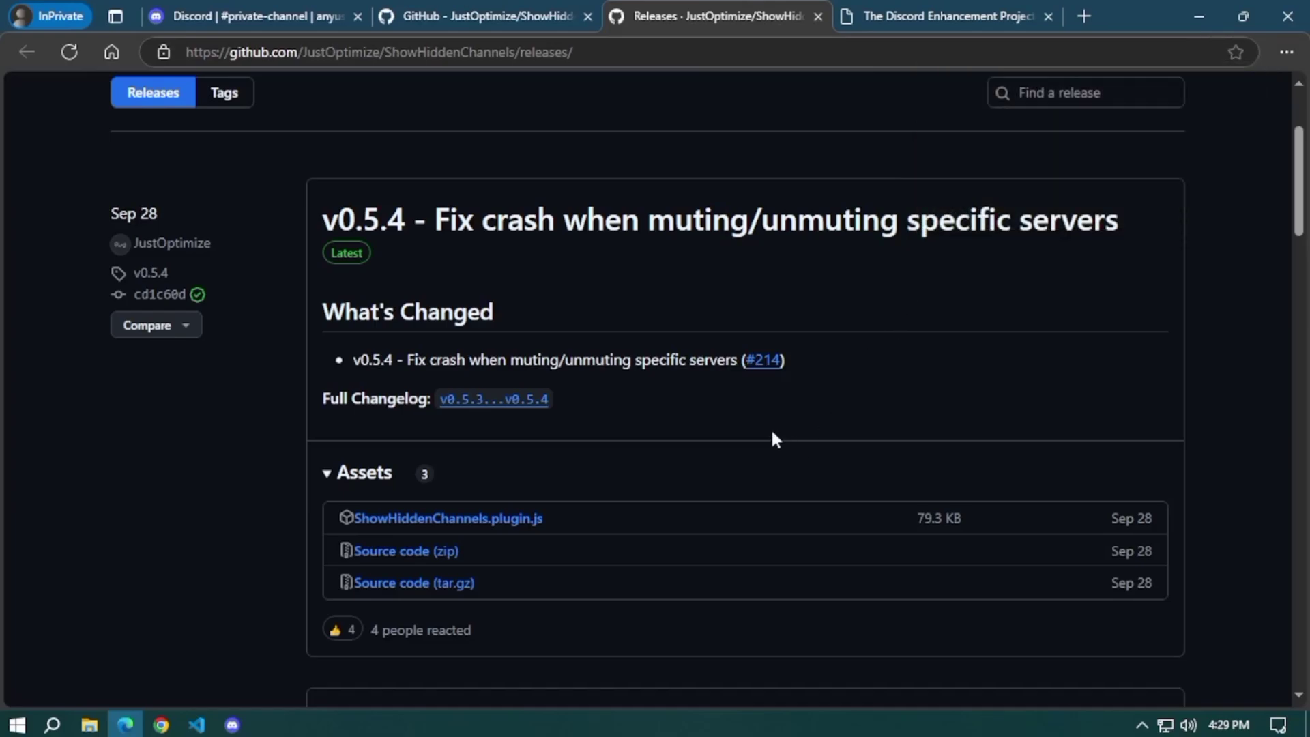
# Drag ShowHiddenChannels.plugin.js from Downloads into the BetterDiscord plugins folder, then close both windows.
pyautogui.moveTo(103, 725)
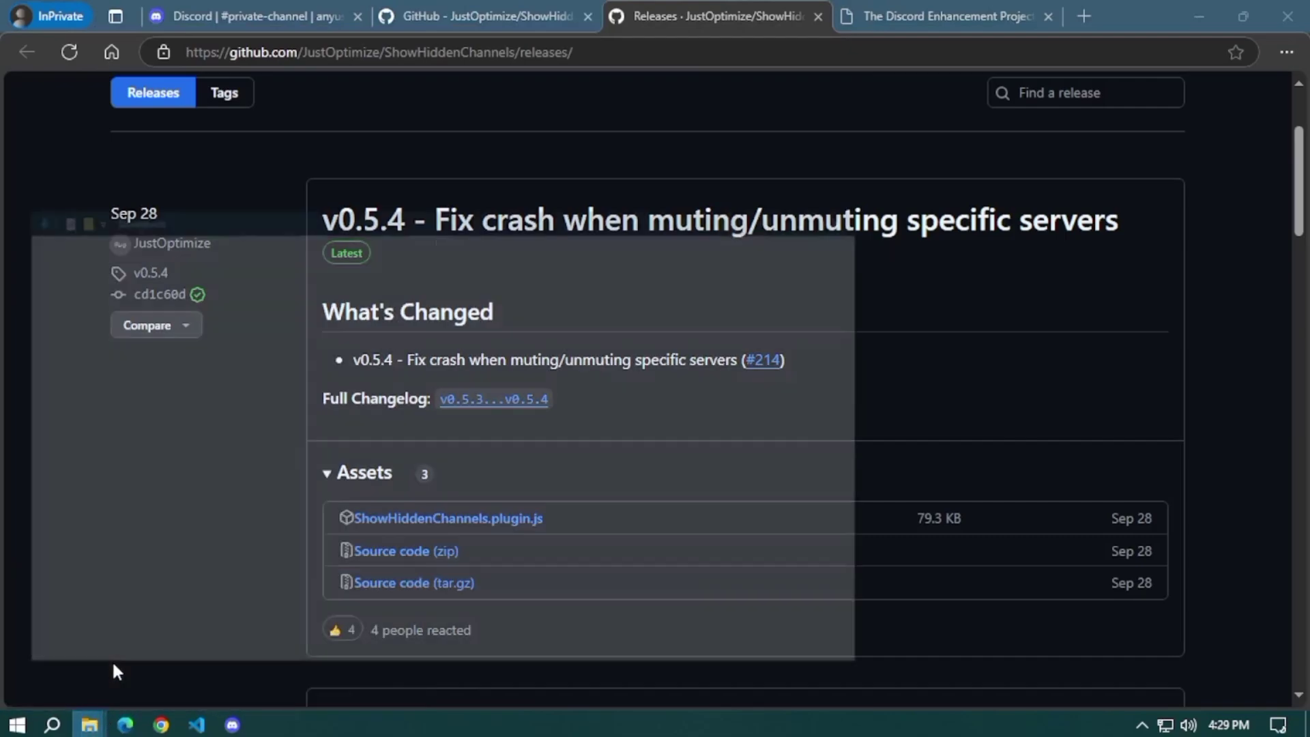
pyautogui.click(112, 661)
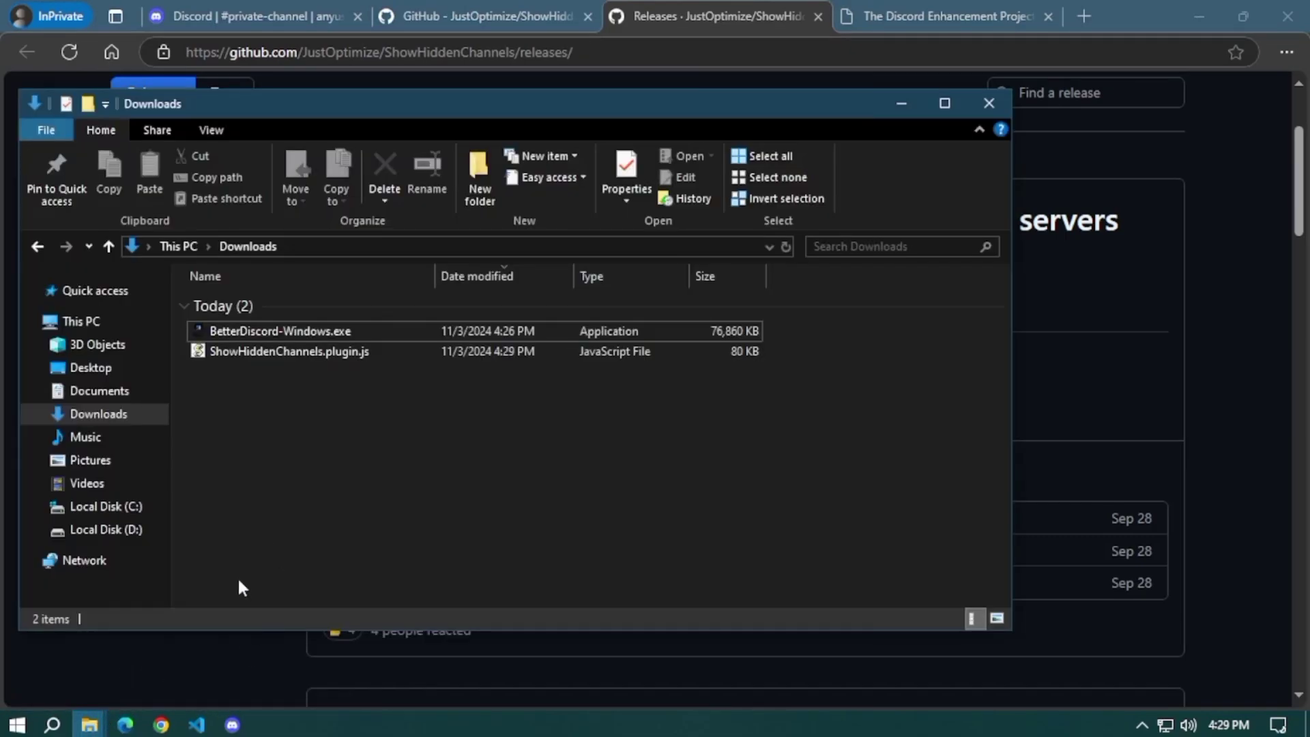
pyautogui.moveTo(89, 724)
pyautogui.click(269, 657)
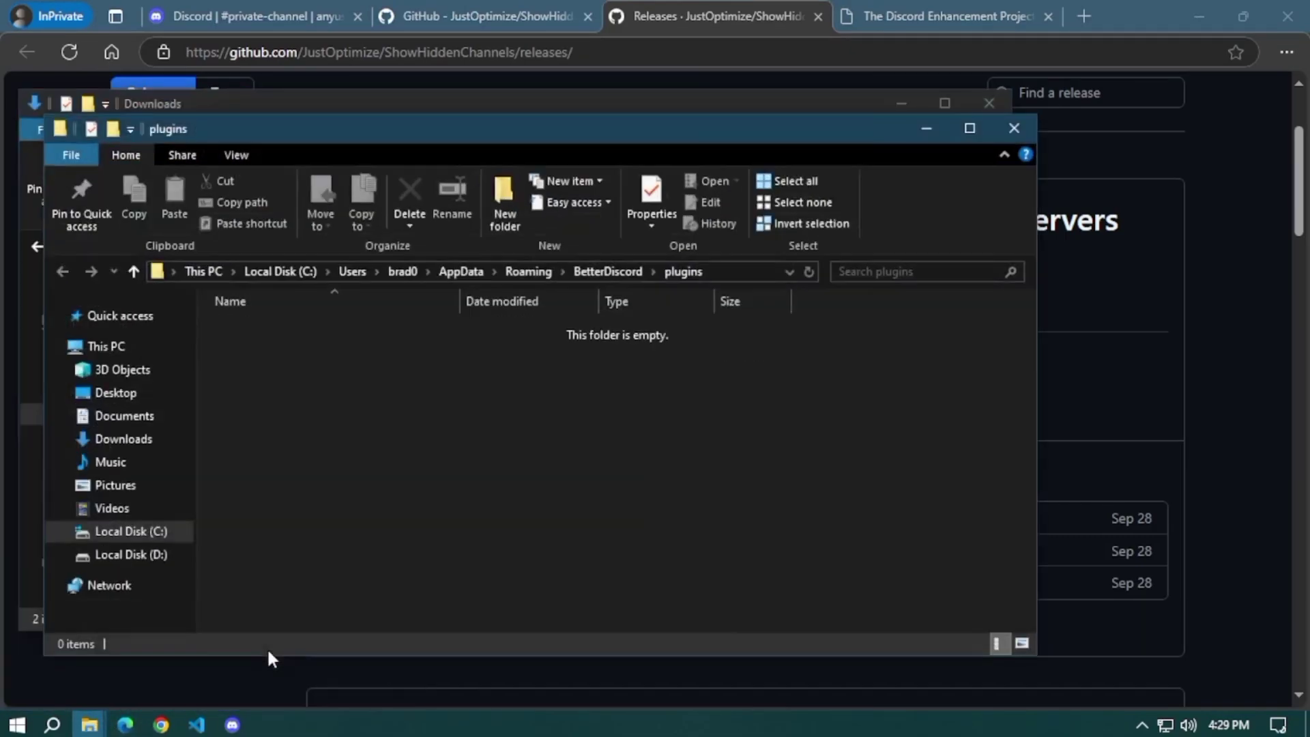
pyautogui.moveTo(365, 130); pyautogui.dragTo(869, 67)
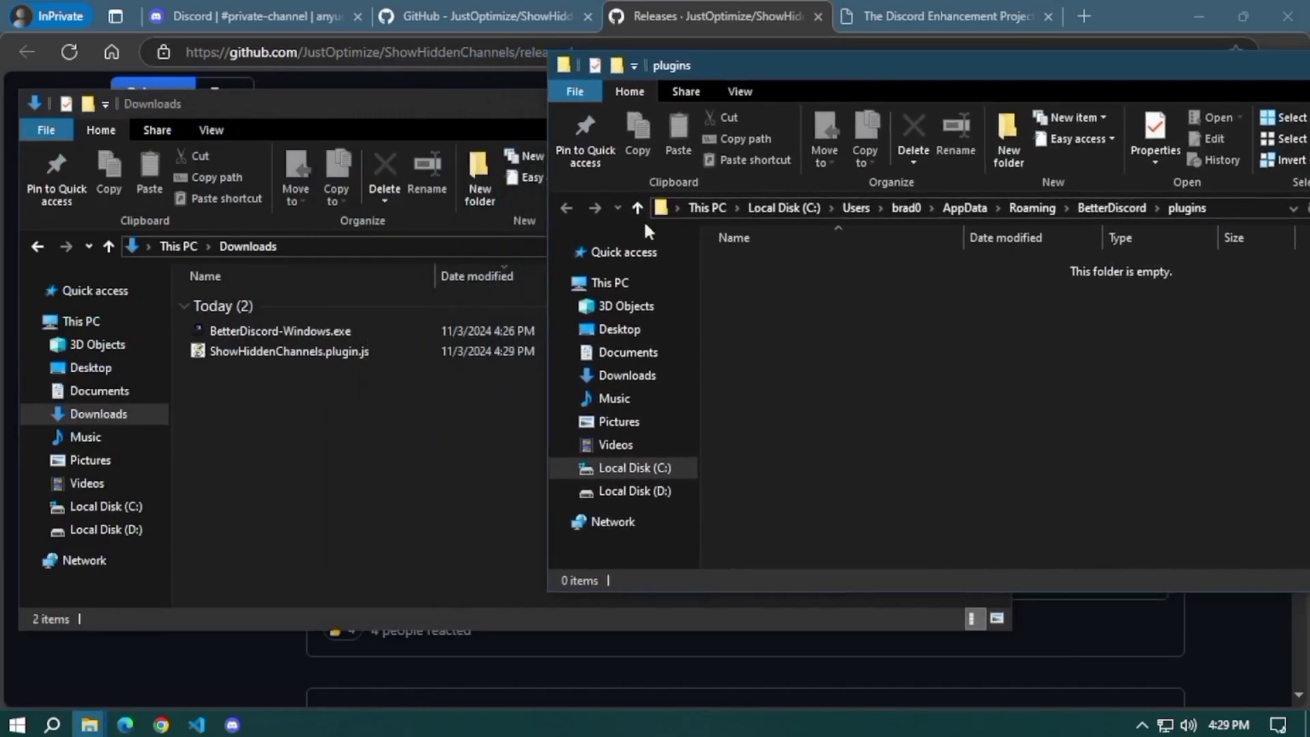
pyautogui.click(382, 353)
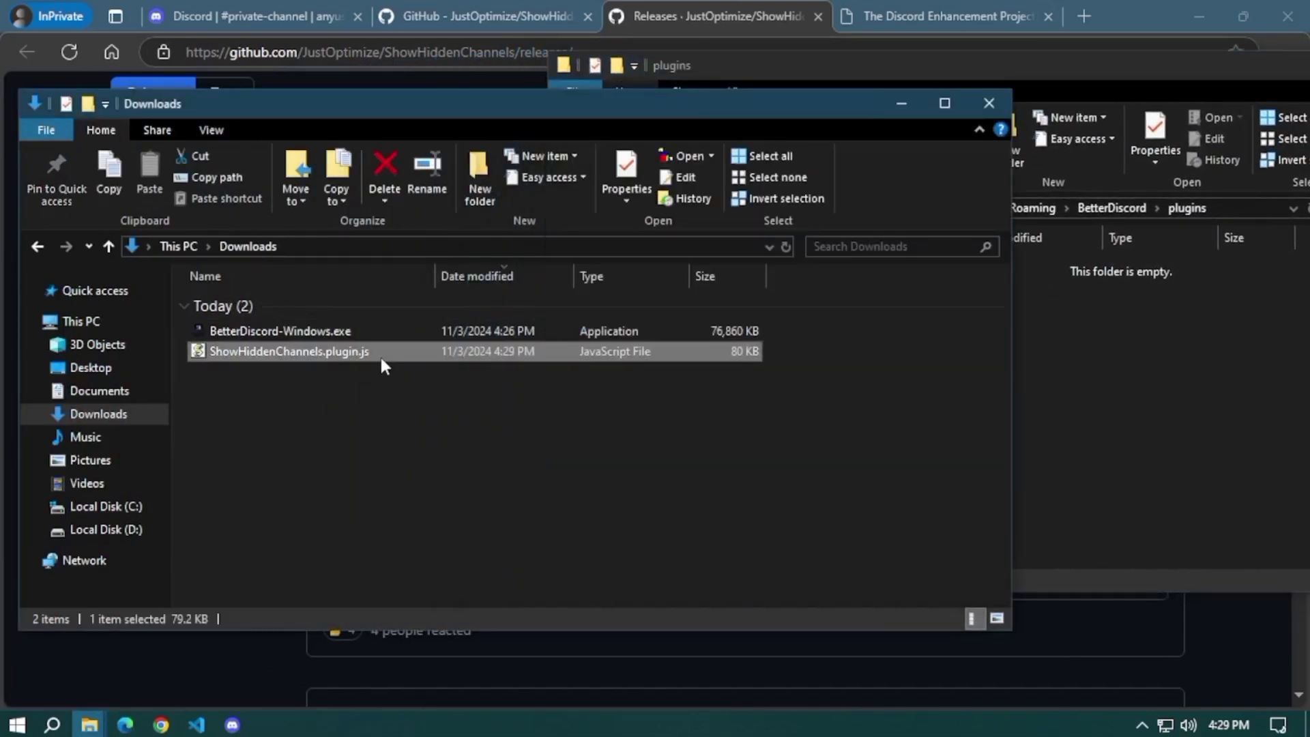
pyautogui.moveTo(309, 359); pyautogui.dragTo(1111, 351)
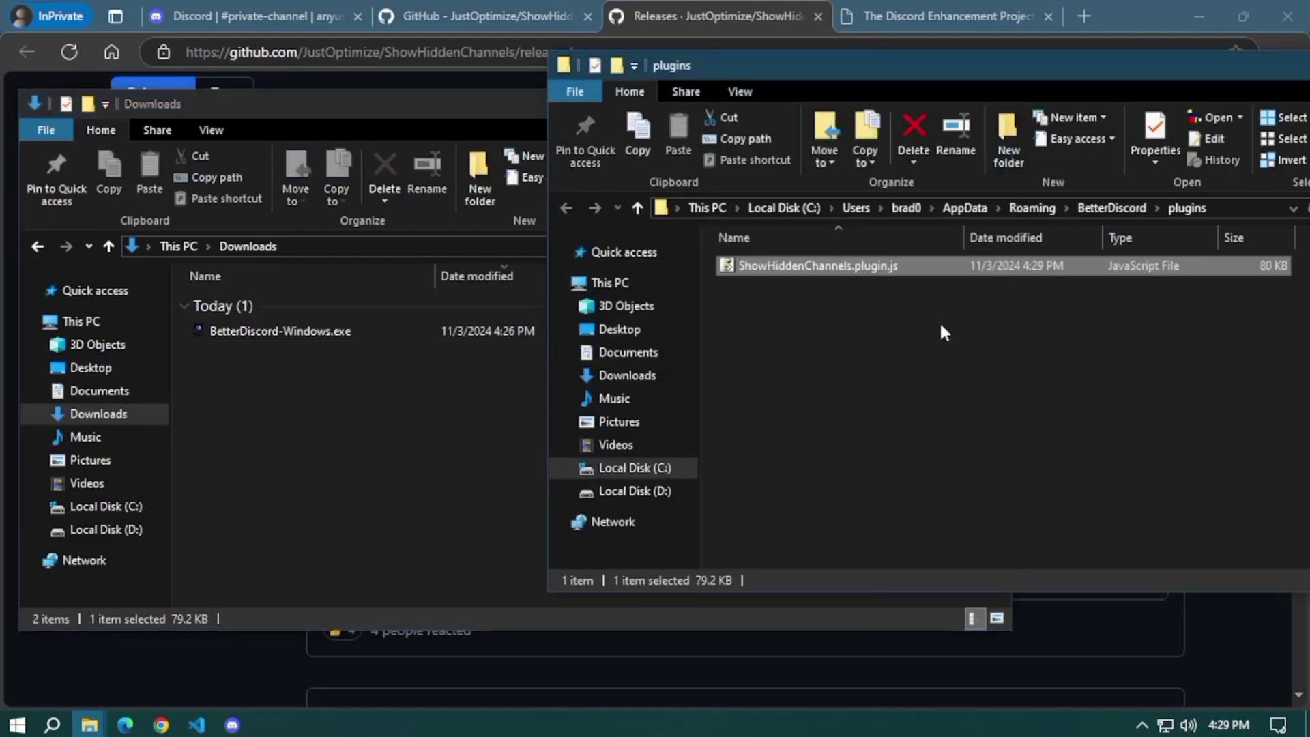
pyautogui.moveTo(948, 64); pyautogui.dragTo(685, 164)
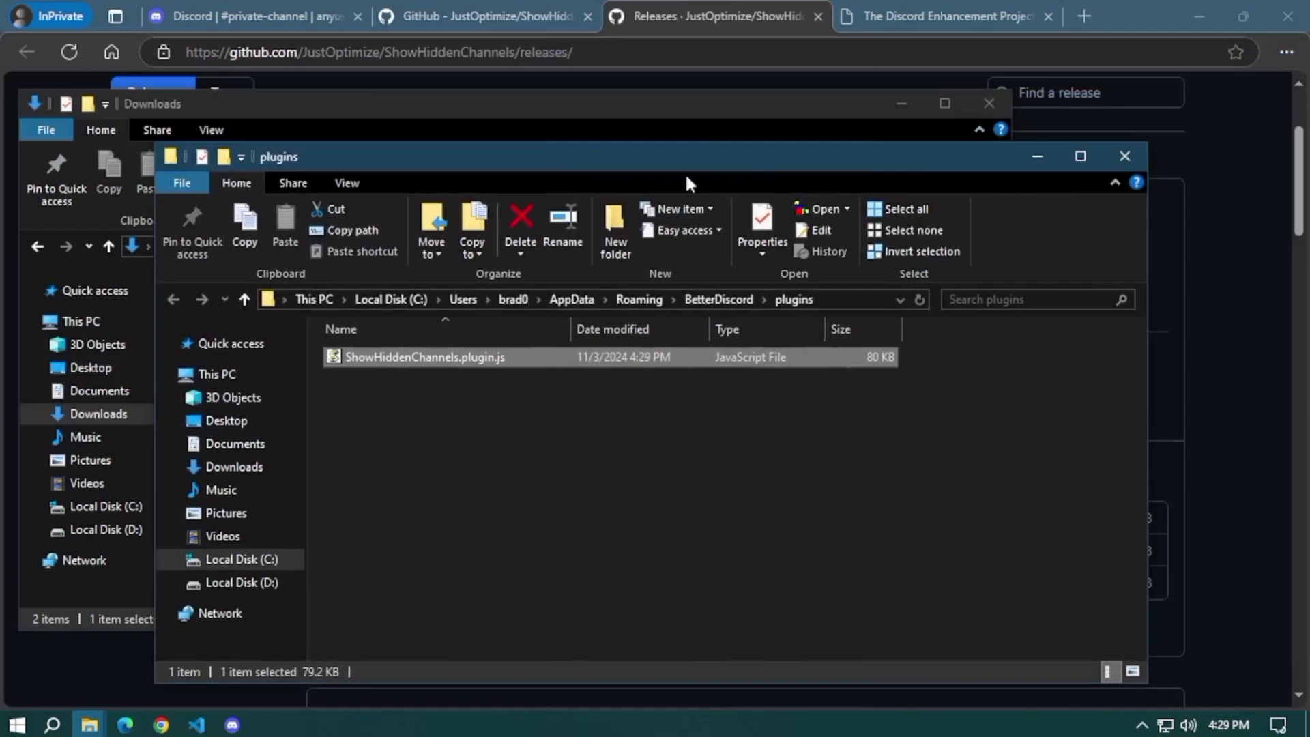
pyautogui.click(1125, 156)
pyautogui.click(991, 103)
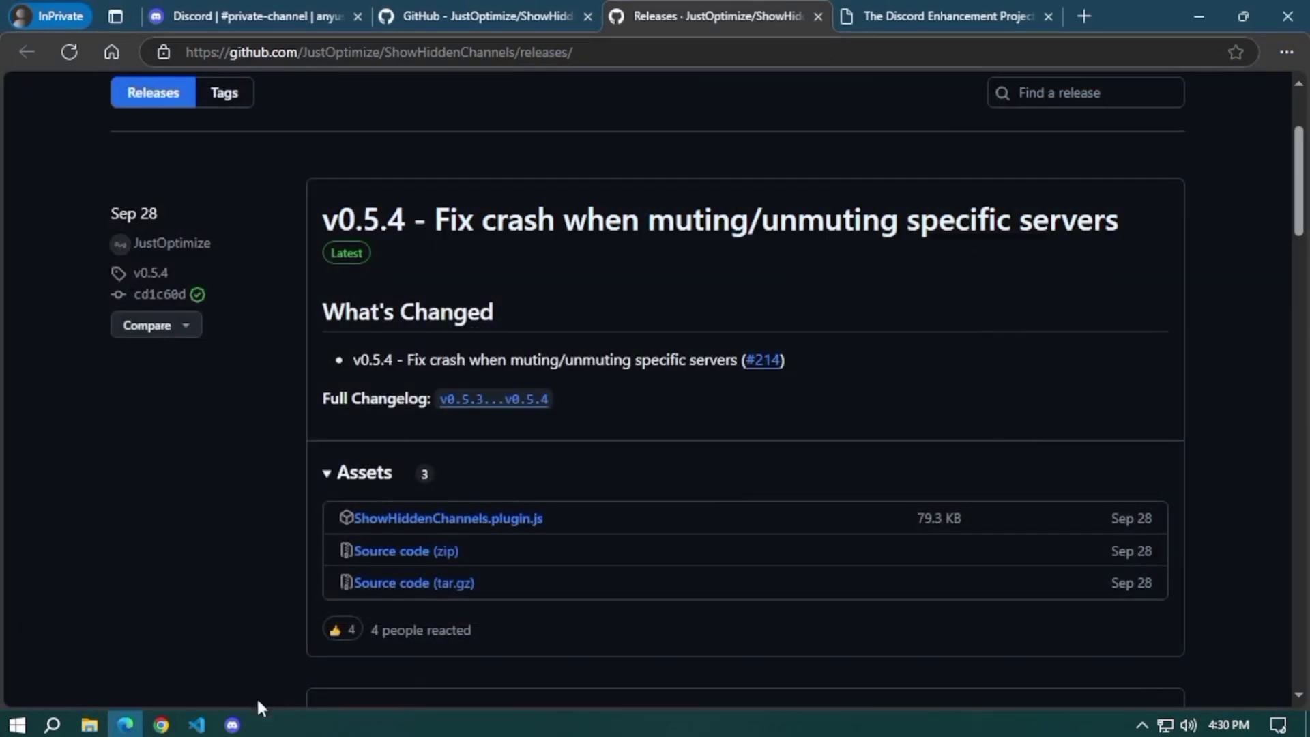
# Return to Discord and accept downloading the missing ZeresPluginLibrary.
pyautogui.click(239, 729)
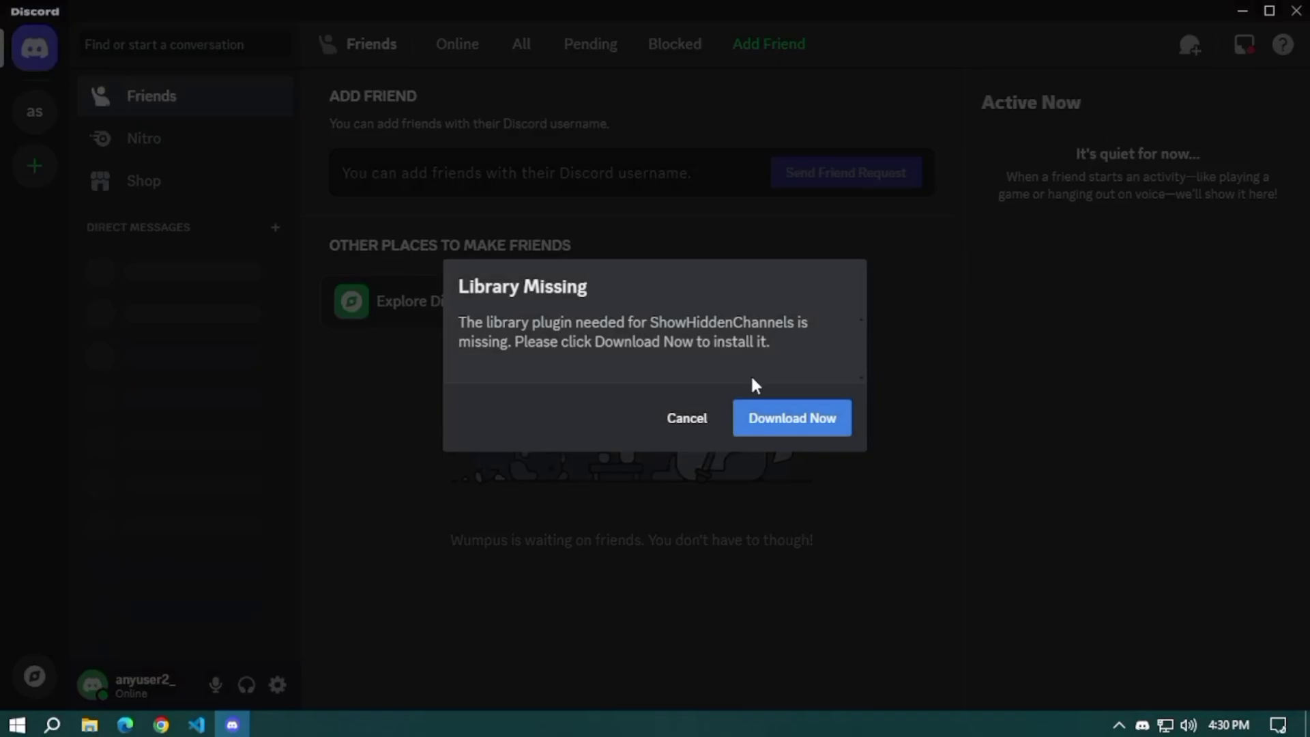
pyautogui.click(804, 426)
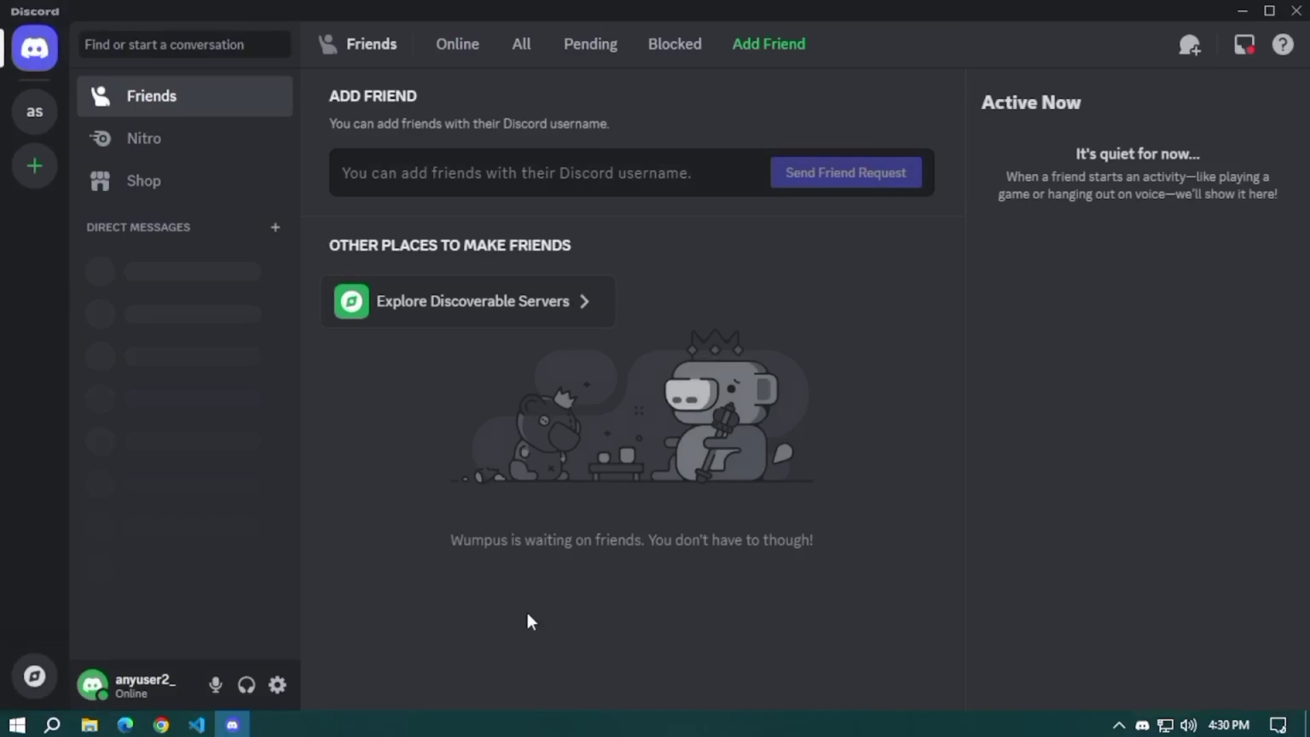
pyautogui.click(279, 685)
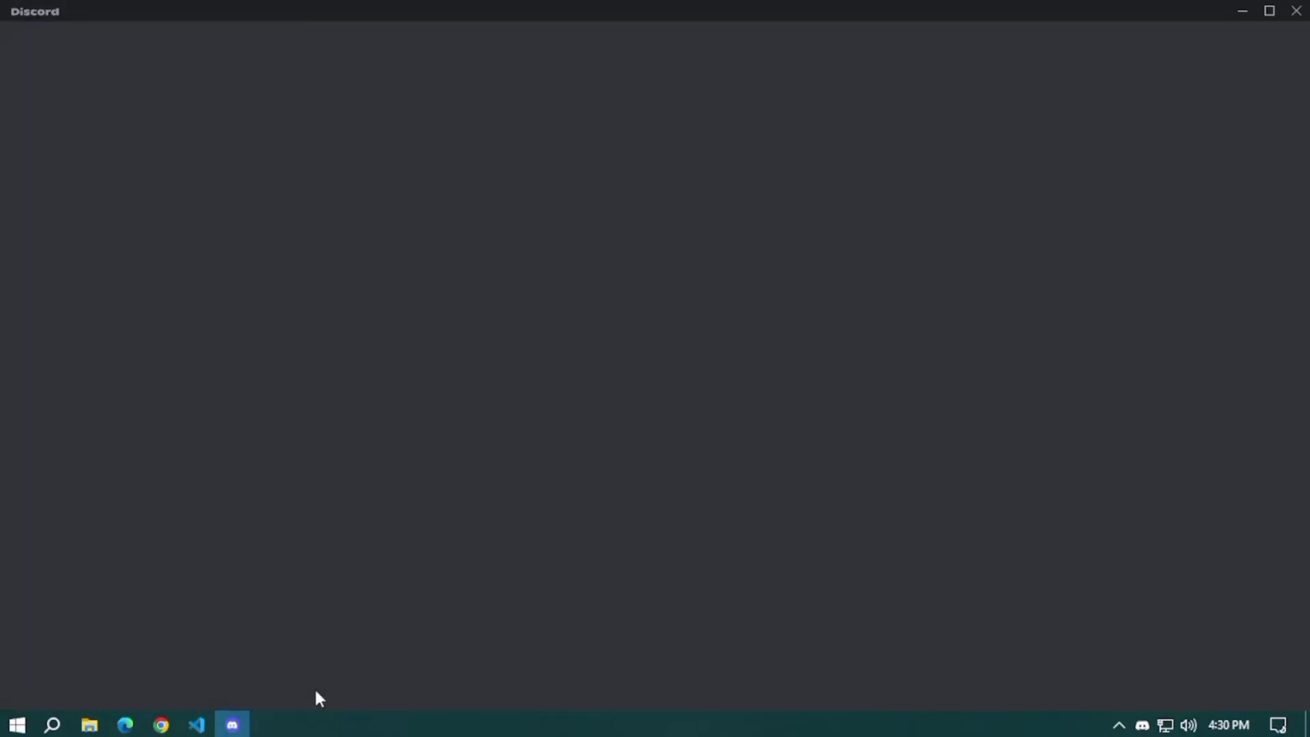
# Turn on ShowHiddenChannels in BetterDiscord's Plugins list and open its settings.
pyautogui.scroll(-8, 316, 682)
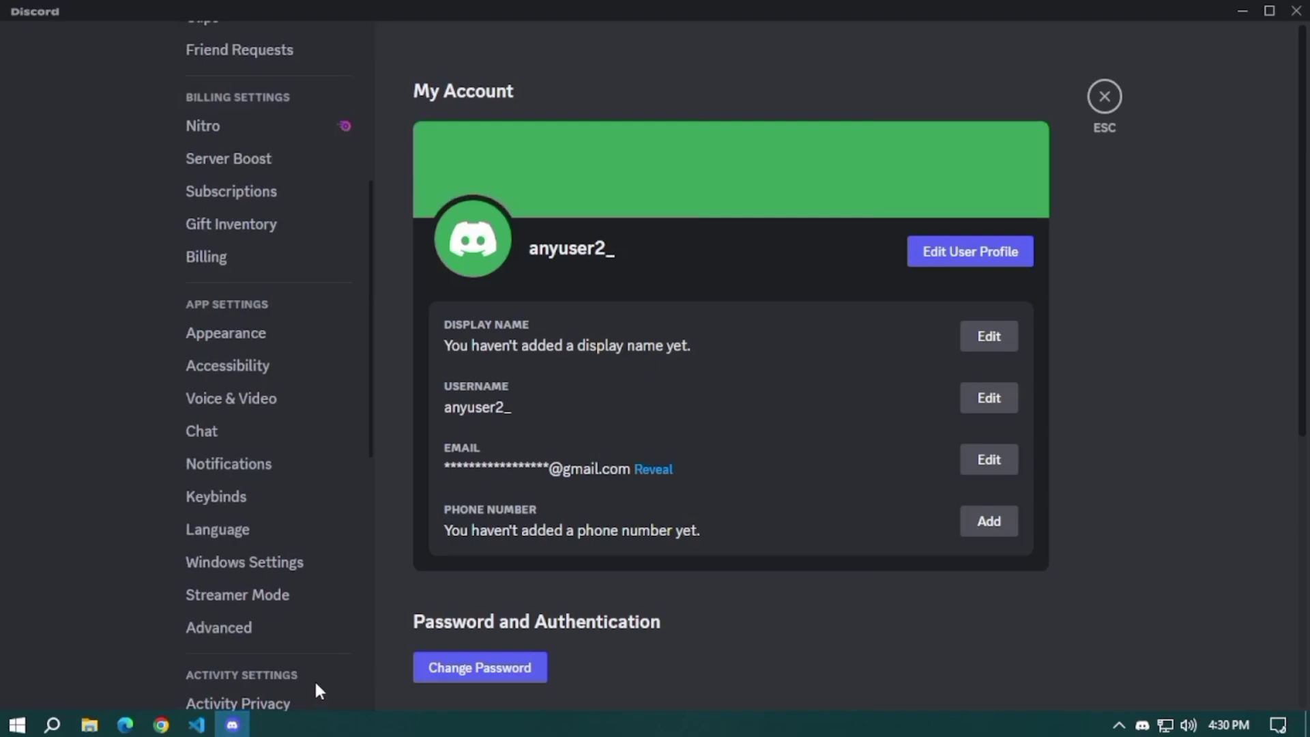
pyautogui.scroll(-2, 314, 678)
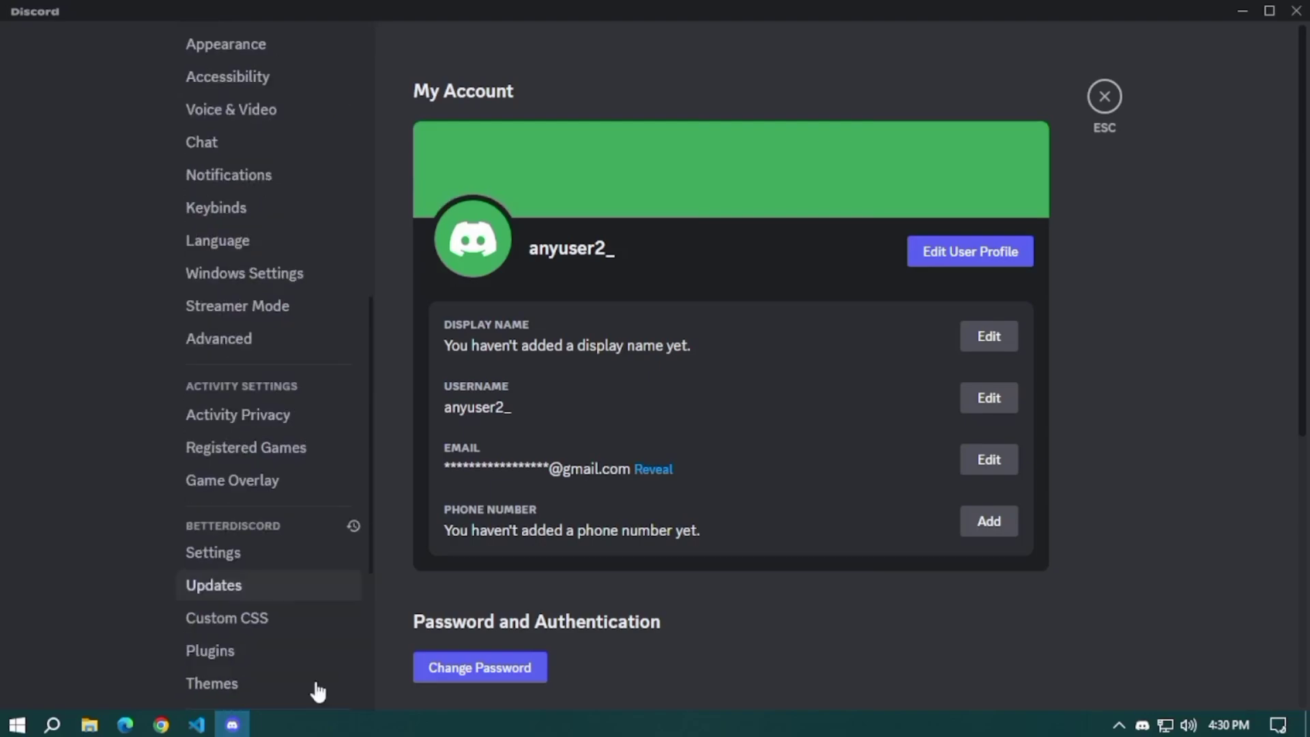
pyautogui.click(276, 657)
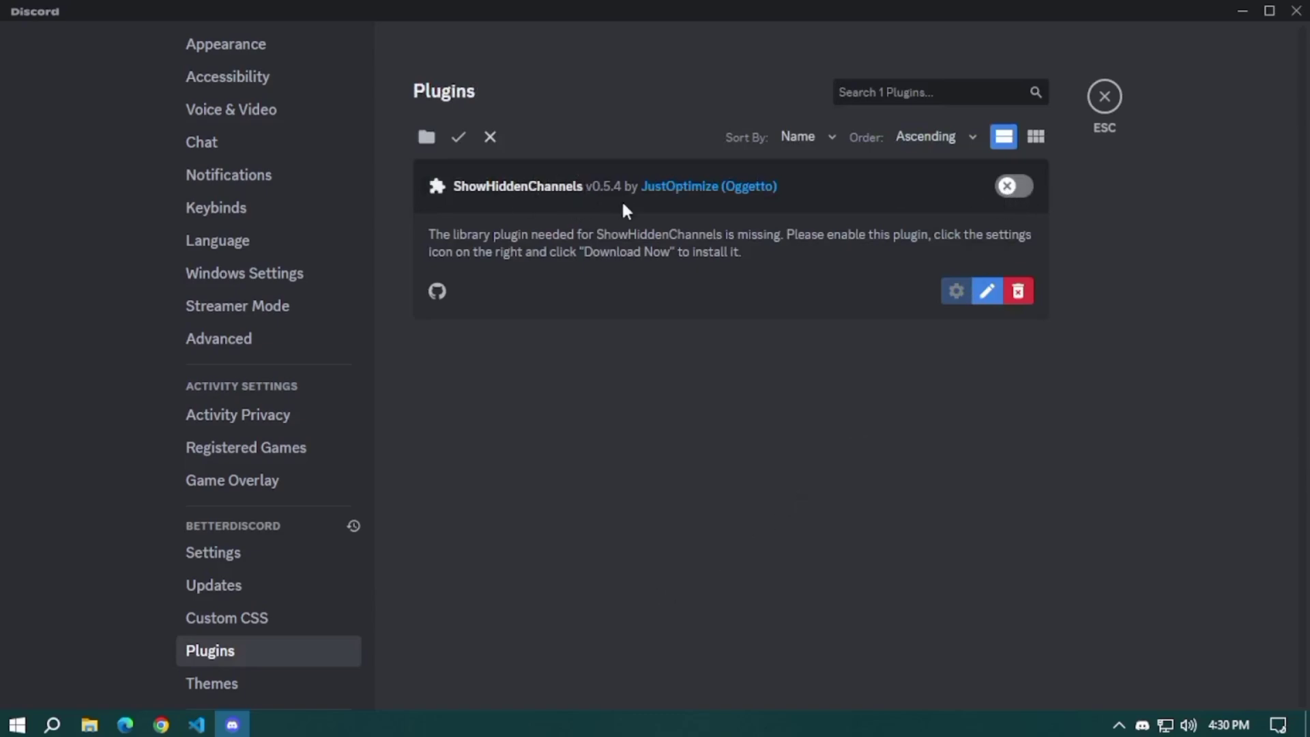
pyautogui.click(1012, 188)
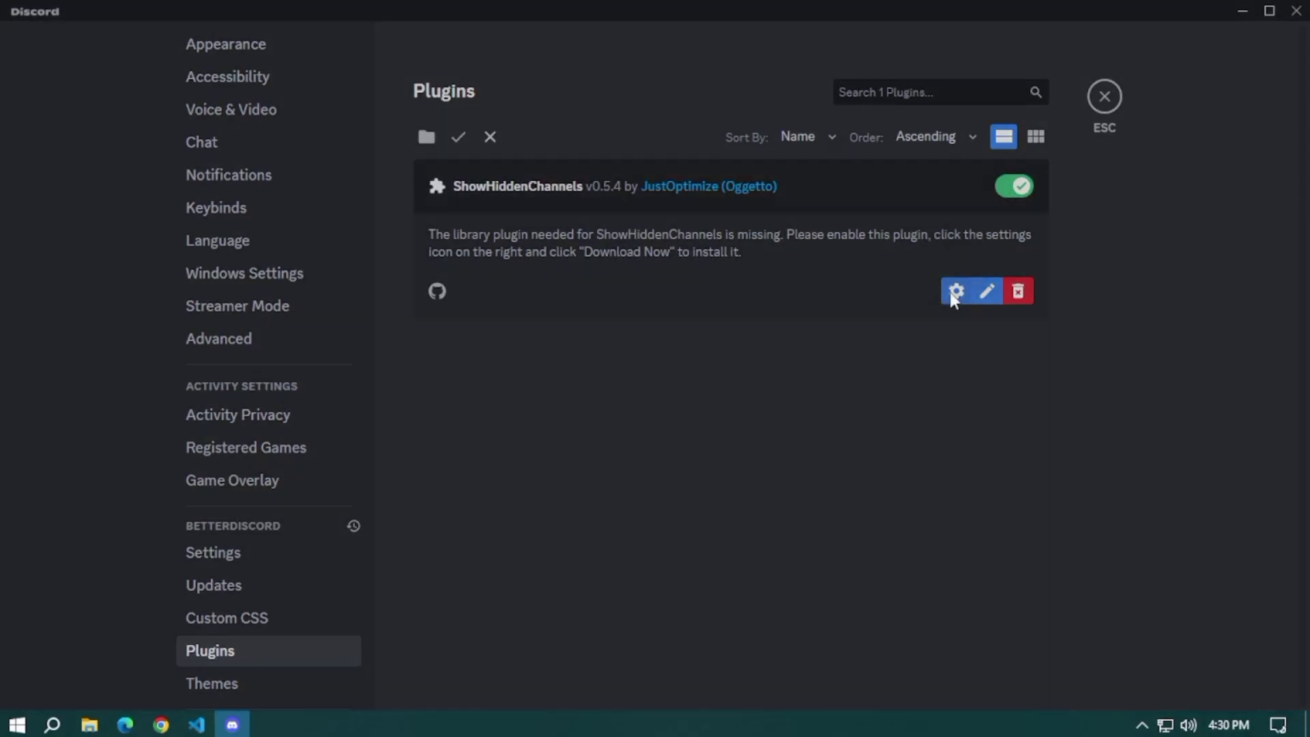
pyautogui.click(955, 292)
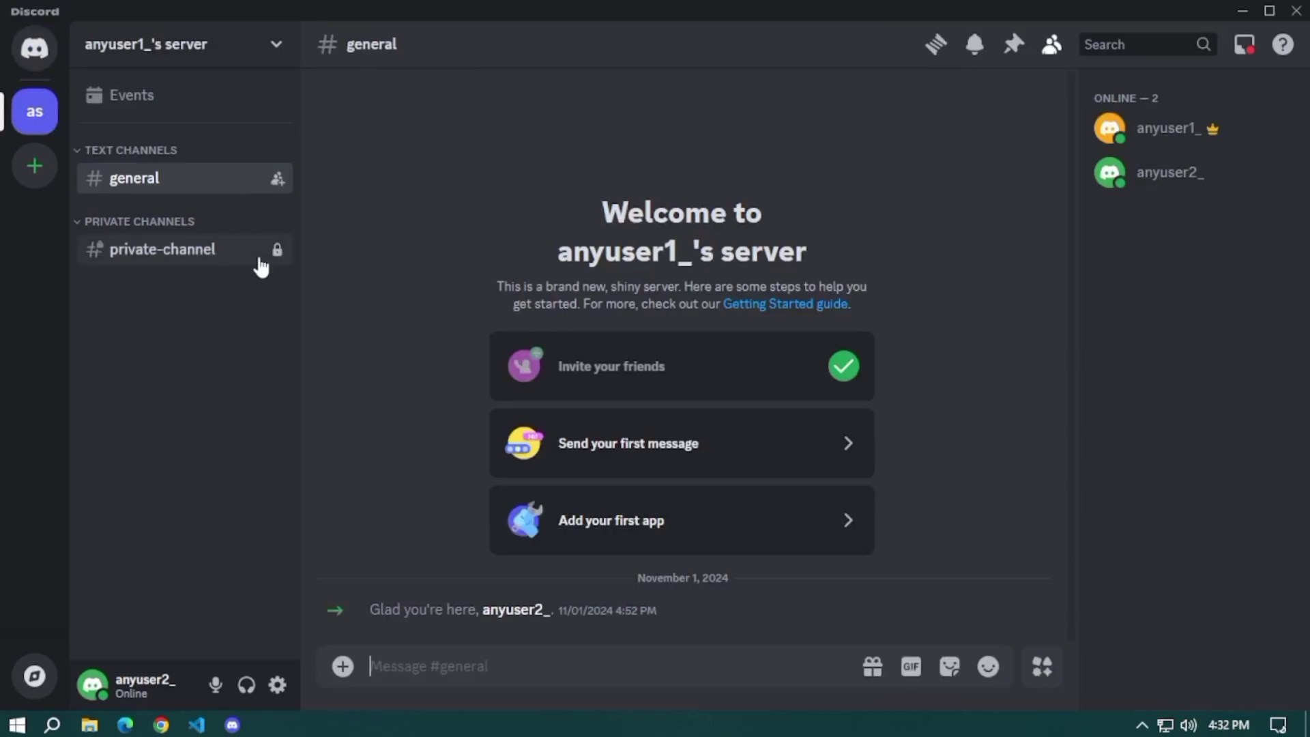
pyautogui.click(229, 263)
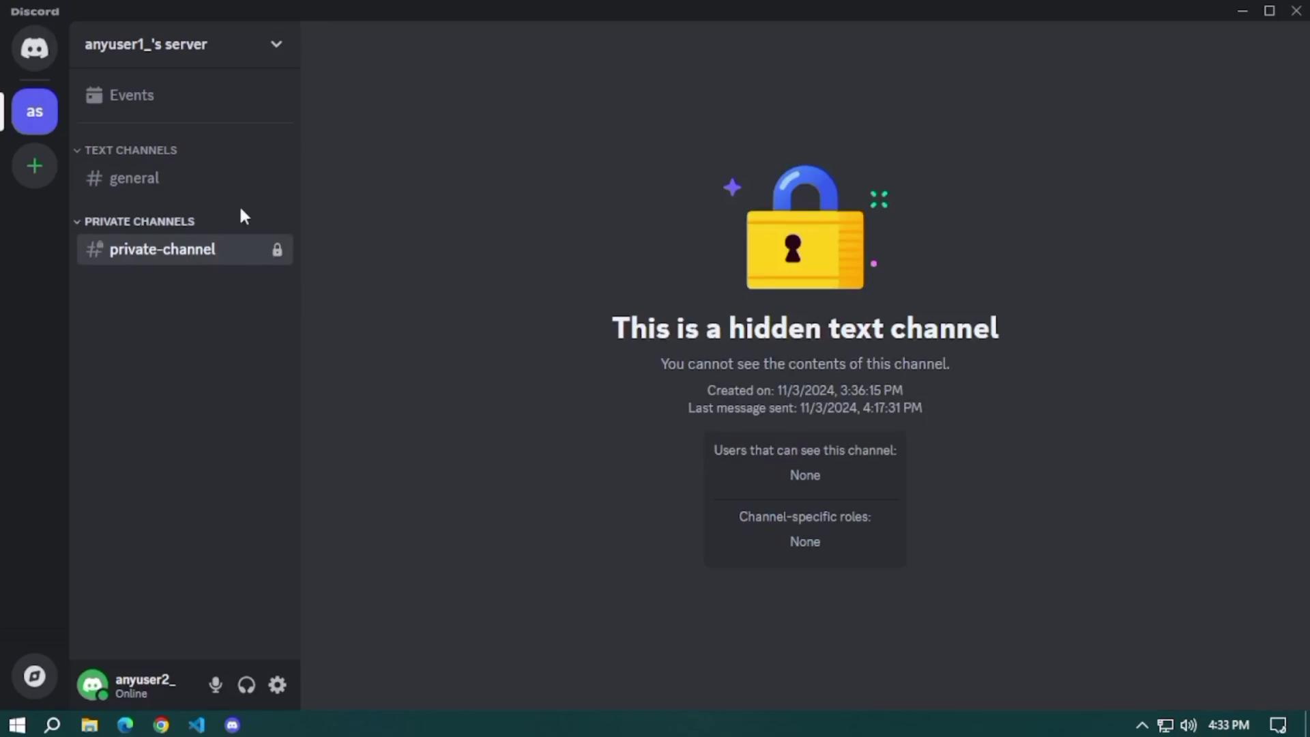
pyautogui.click(210, 194)
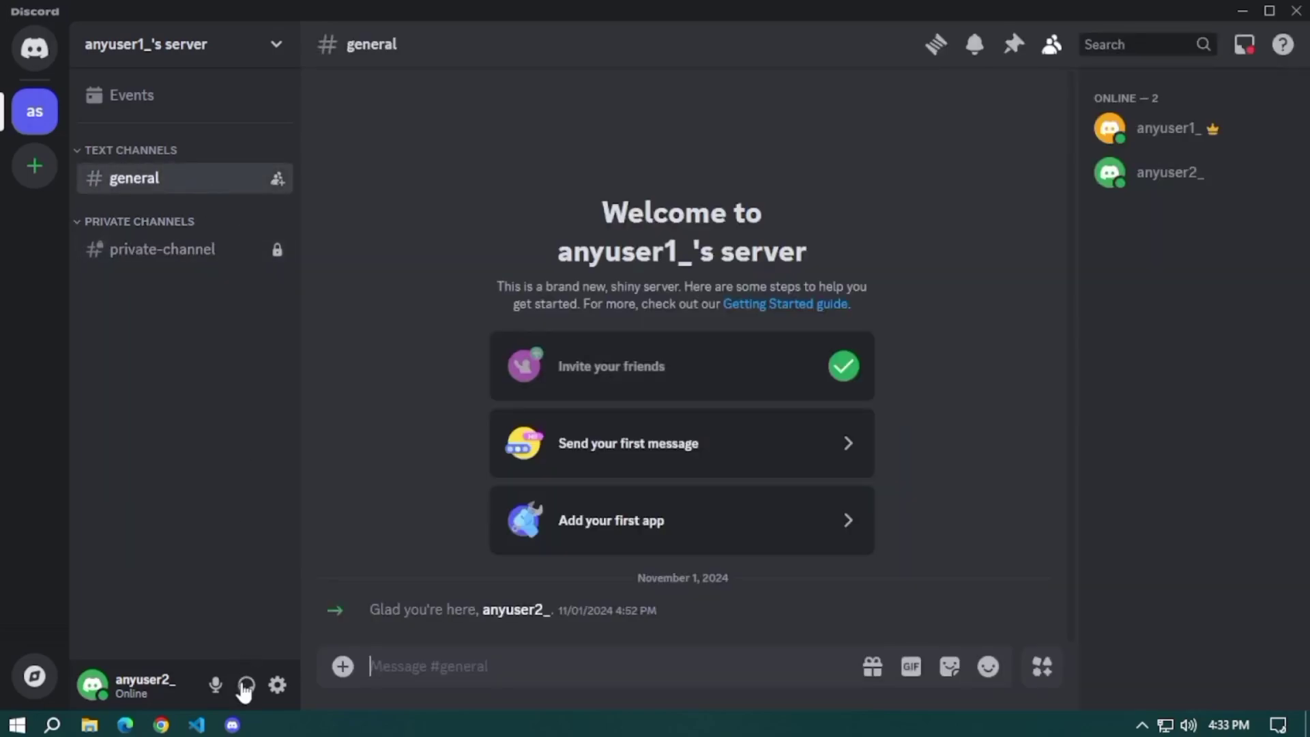
# Bring the InPrivate Edge window to the front, showing #private-channel from the owner's account.
pyautogui.click(126, 725)
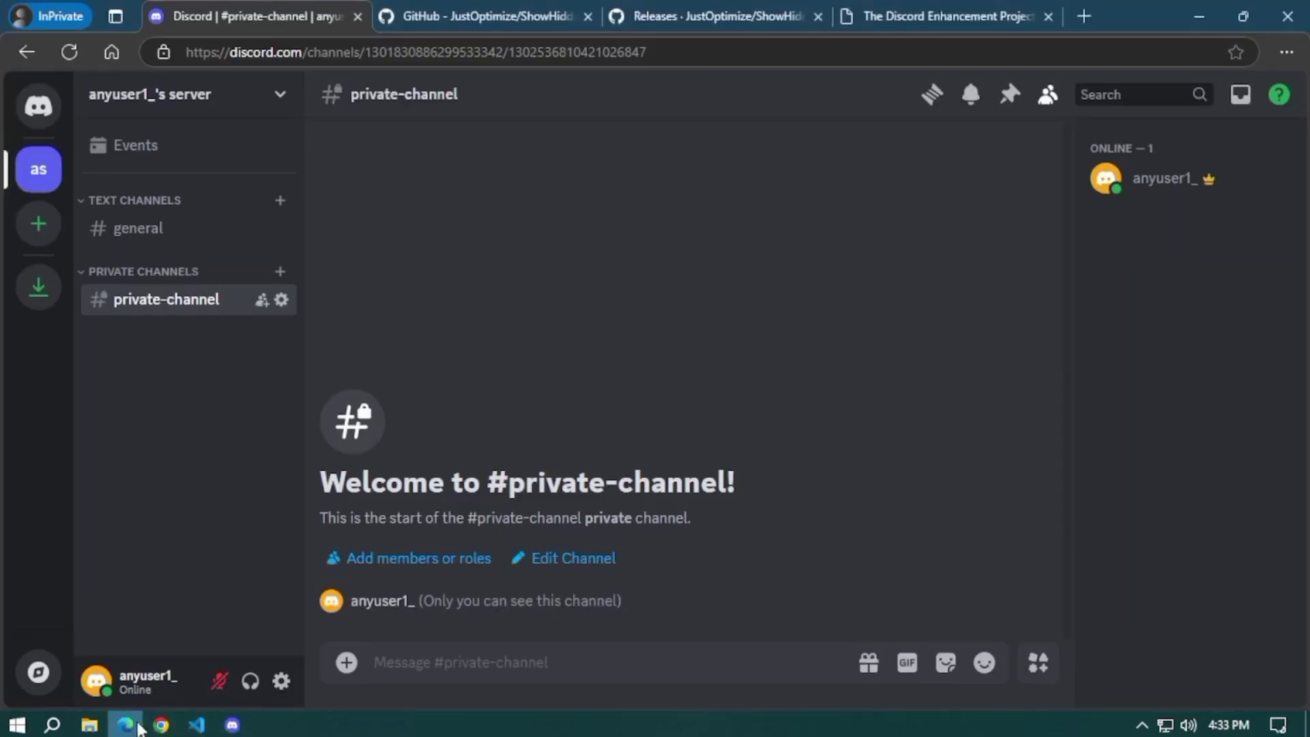